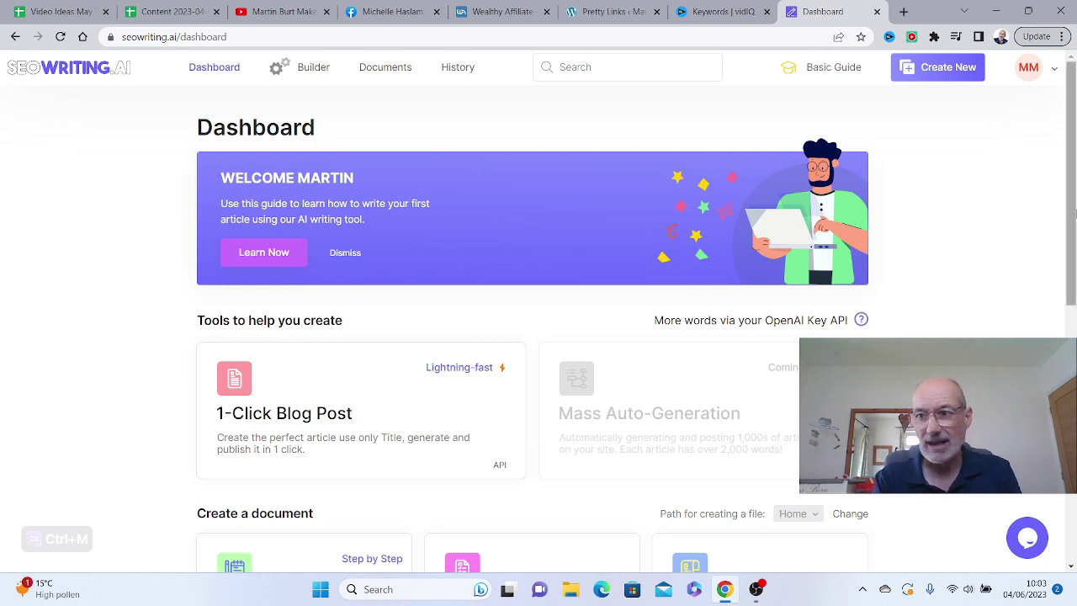
# Start a 1-Click Blog Post with the main keyword 'How to use hashtags on Instagram'
pyautogui.moveTo(1072, 204); pyautogui.dragTo(1071, 331)
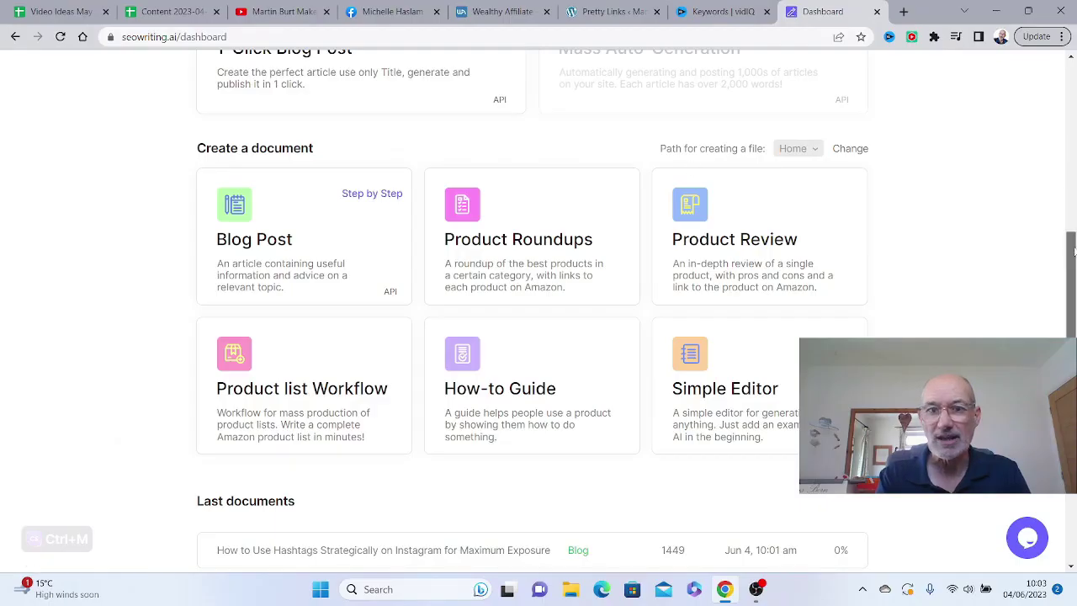
pyautogui.moveTo(1072, 232); pyautogui.dragTo(1072, 185)
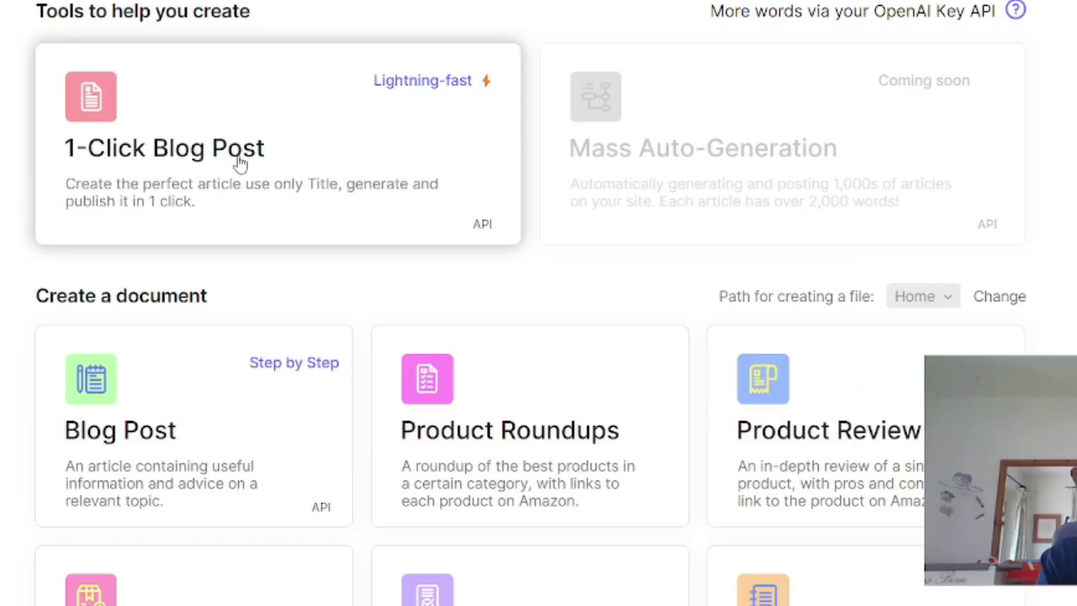
pyautogui.click(239, 164)
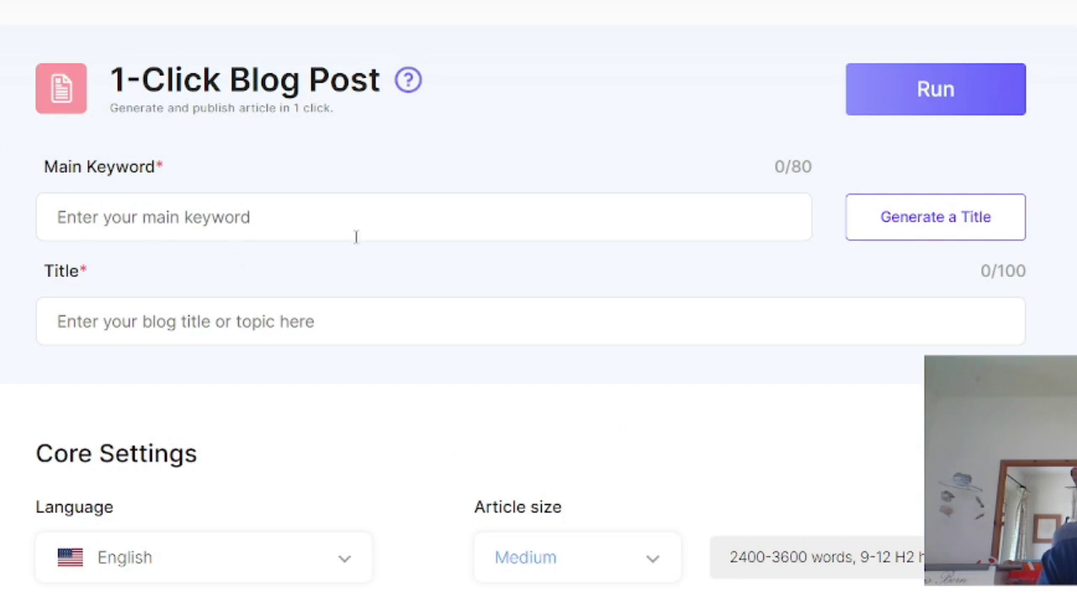
pyautogui.click(61, 217)
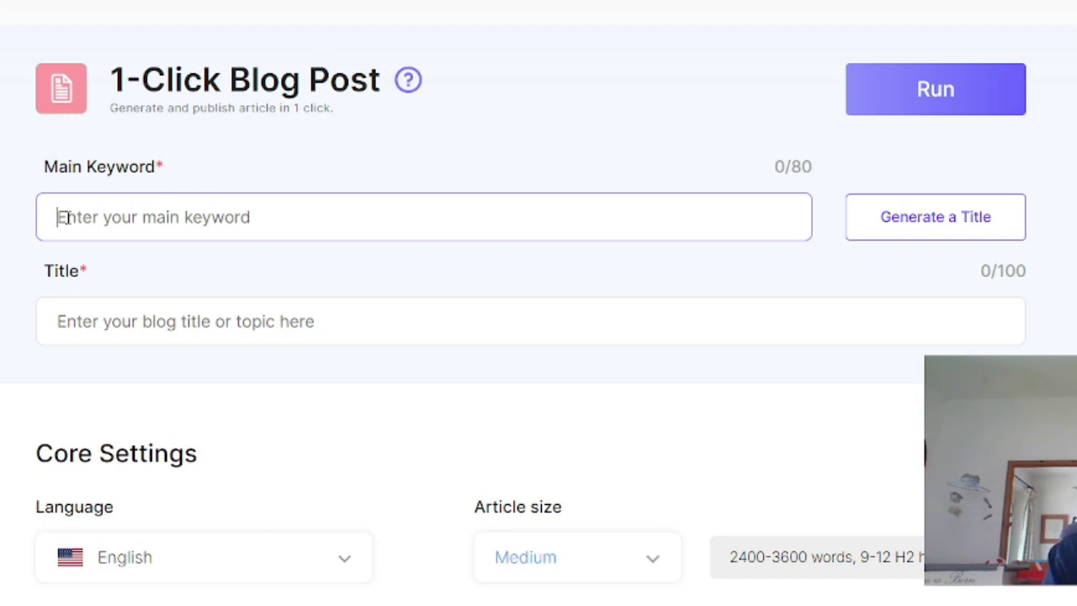
pyautogui.write('How to use hashtags on Instagram')
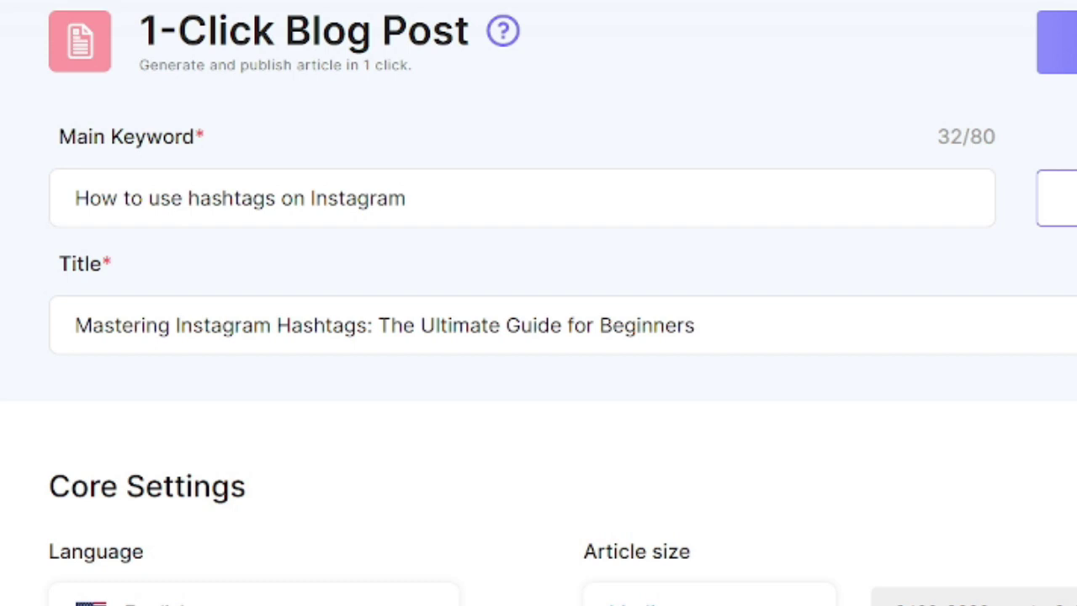
# Choose Small for article size and Professional for tone of voice
pyautogui.scroll(-1, 538, 337)
pyautogui.scroll(-1, 538, 337)
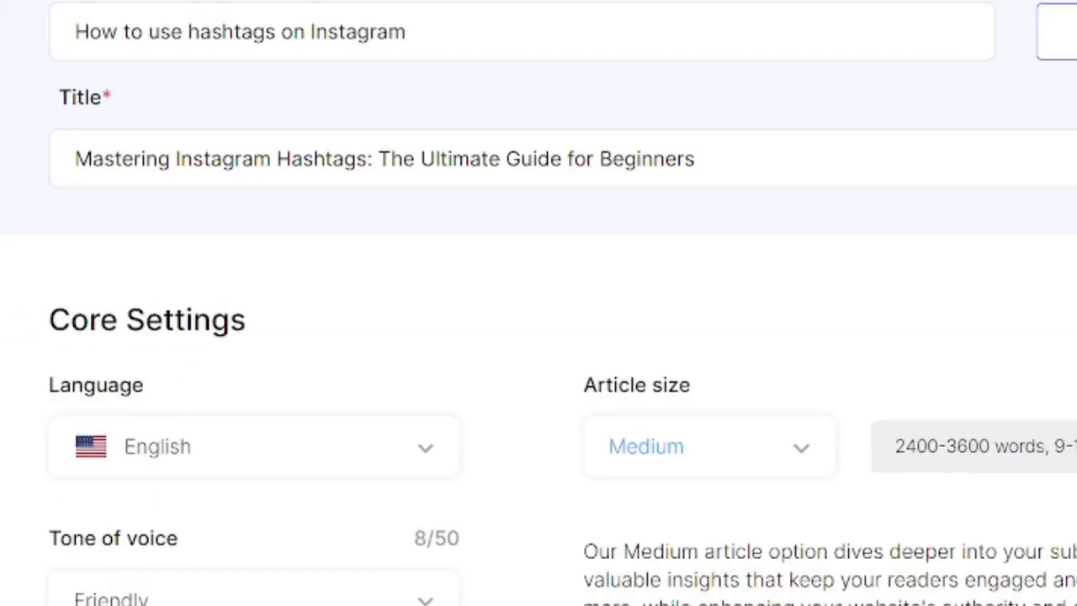
pyautogui.scroll(-2, 538, 337)
pyautogui.scroll(-1, 538, 337)
pyautogui.scroll(-1, 539, 337)
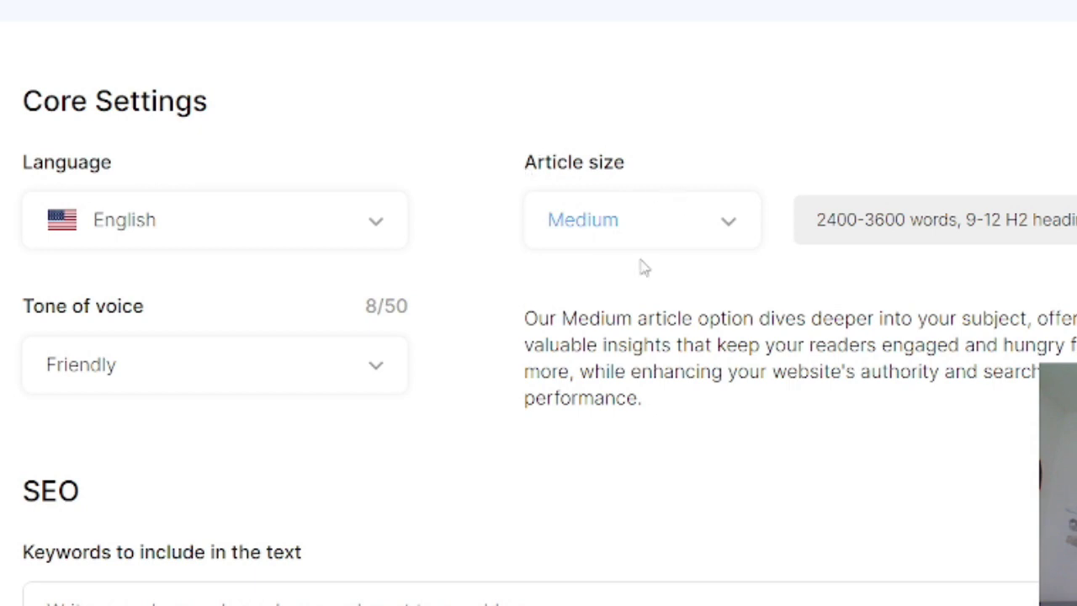
pyautogui.click(727, 225)
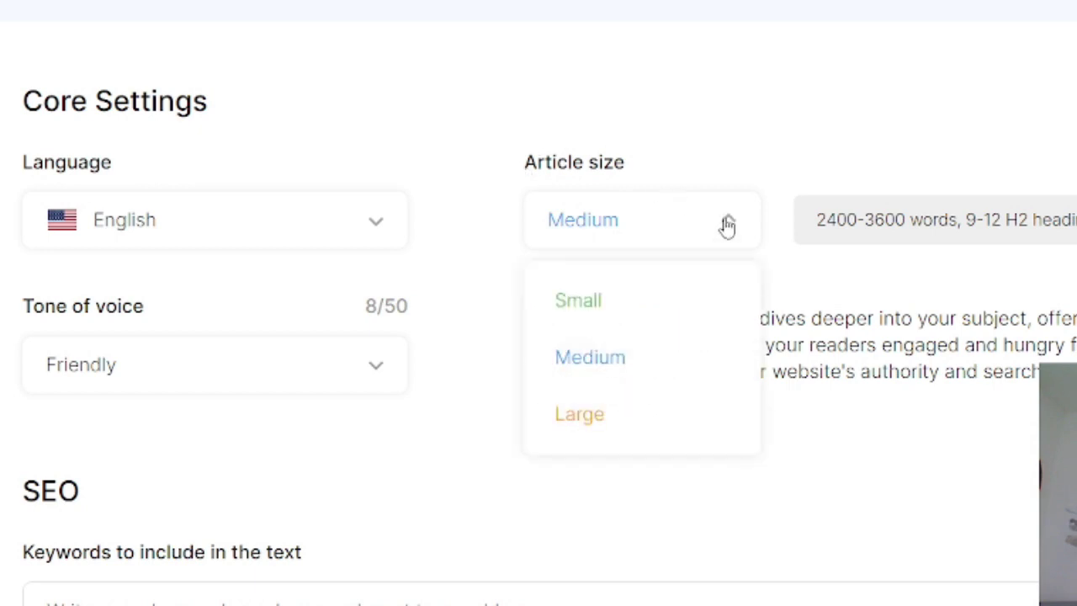
pyautogui.click(585, 300)
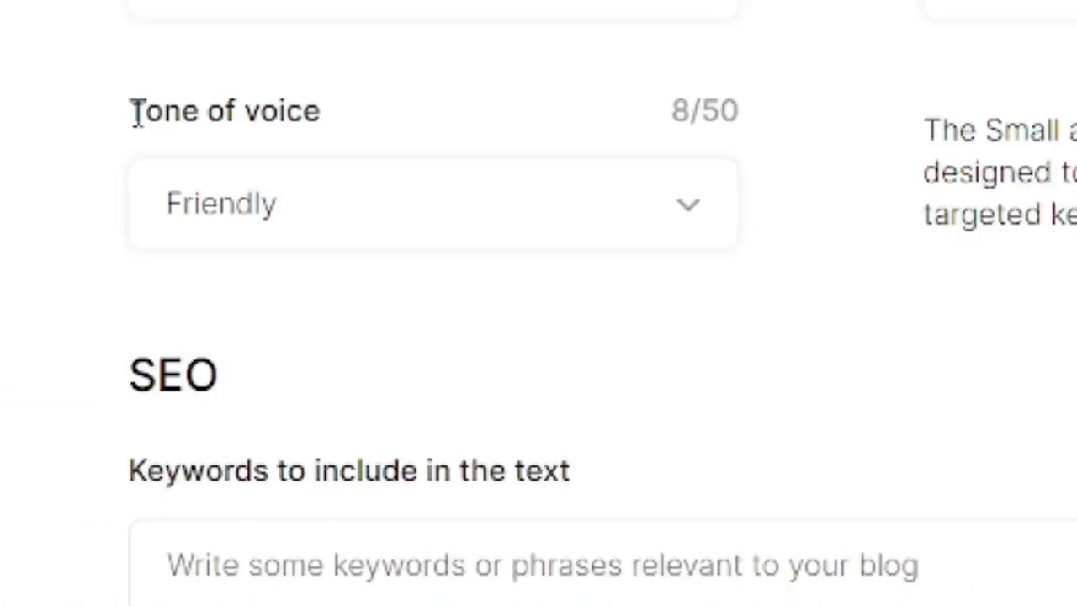
pyautogui.click(690, 209)
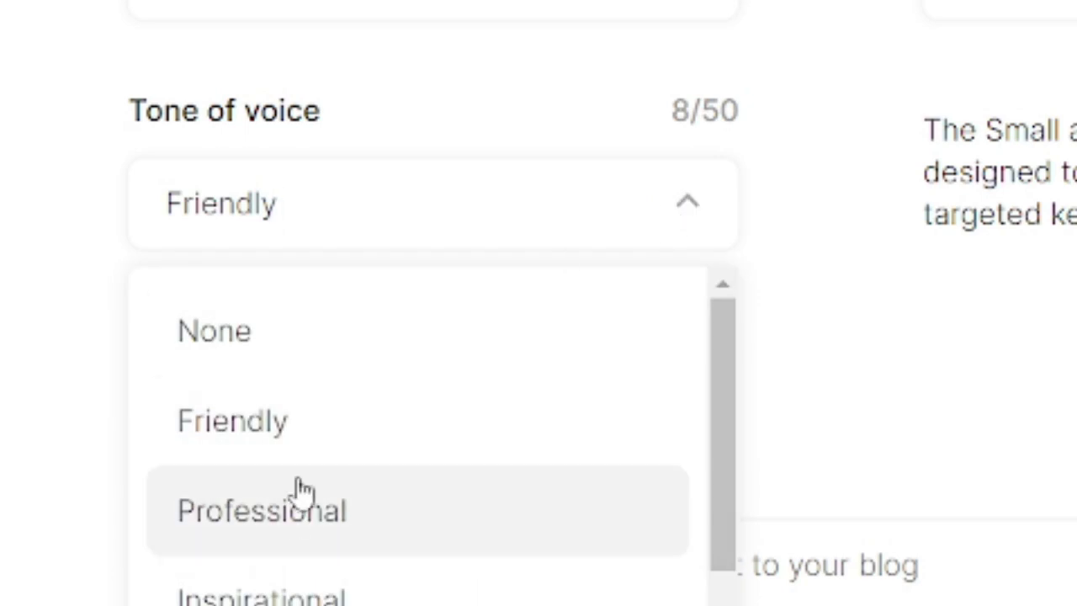
pyautogui.click(263, 526)
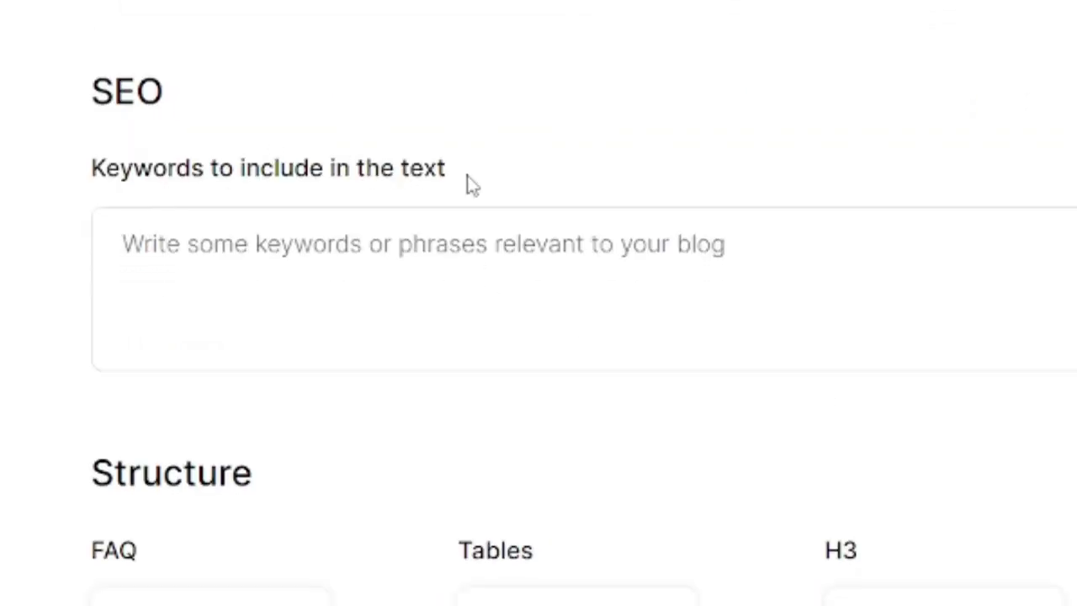
# Enter 'affiliate marketing, make money' as the keywords to include in the text
pyautogui.click(130, 246)
pyautogui.write('affil')
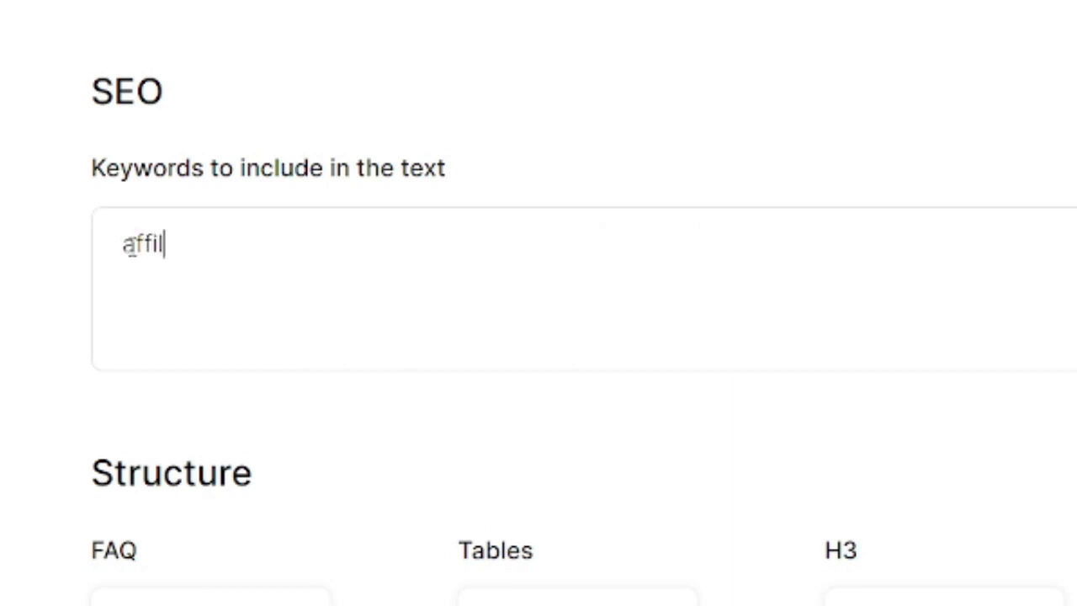
pyautogui.write('iate marke')
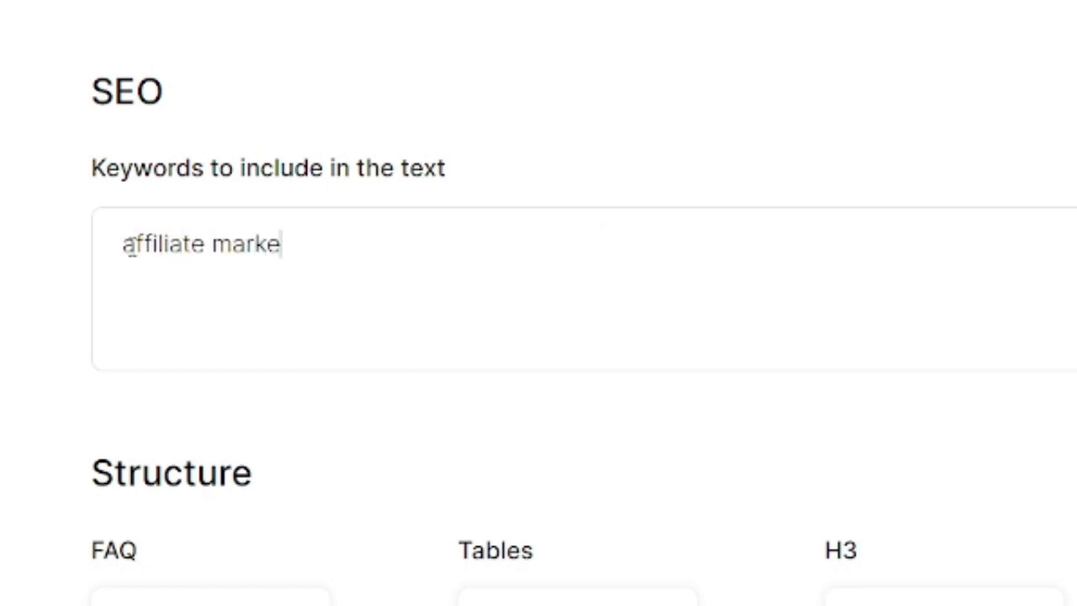
pyautogui.write('ting,')
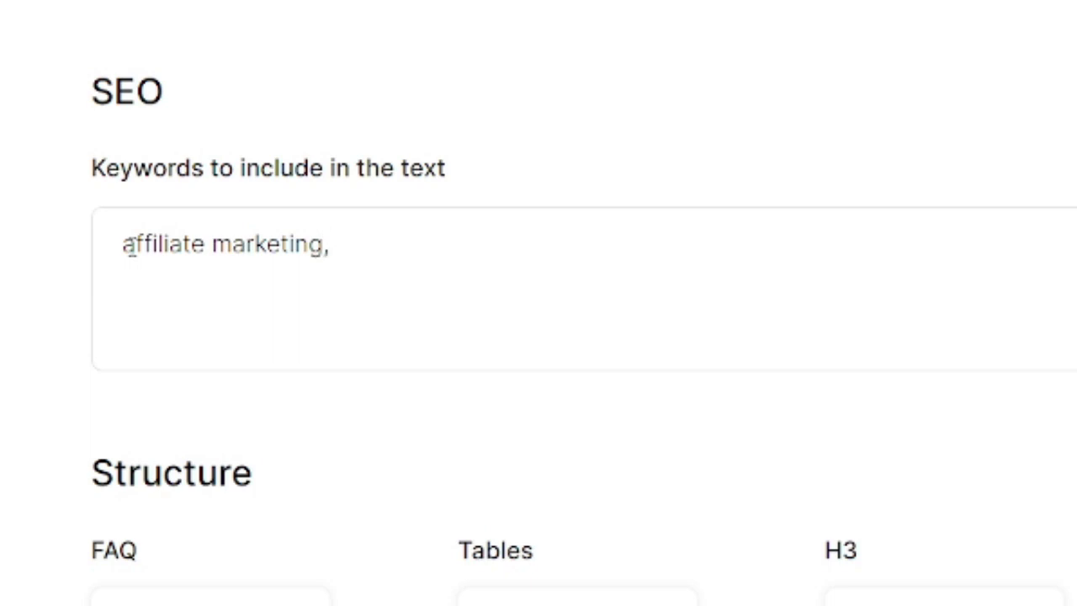
pyautogui.write(' make')
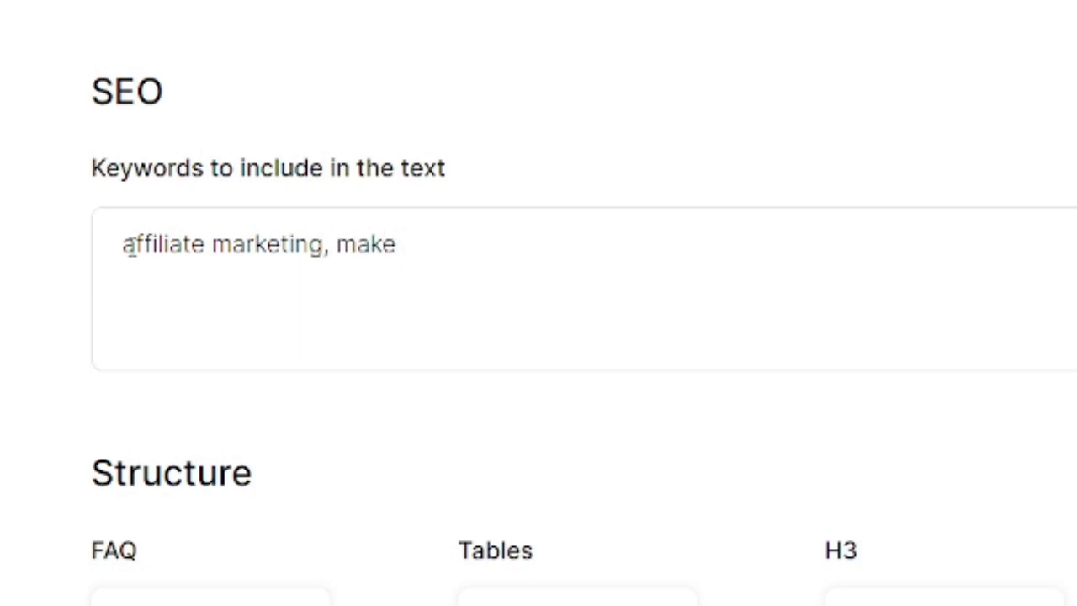
pyautogui.write(' money')
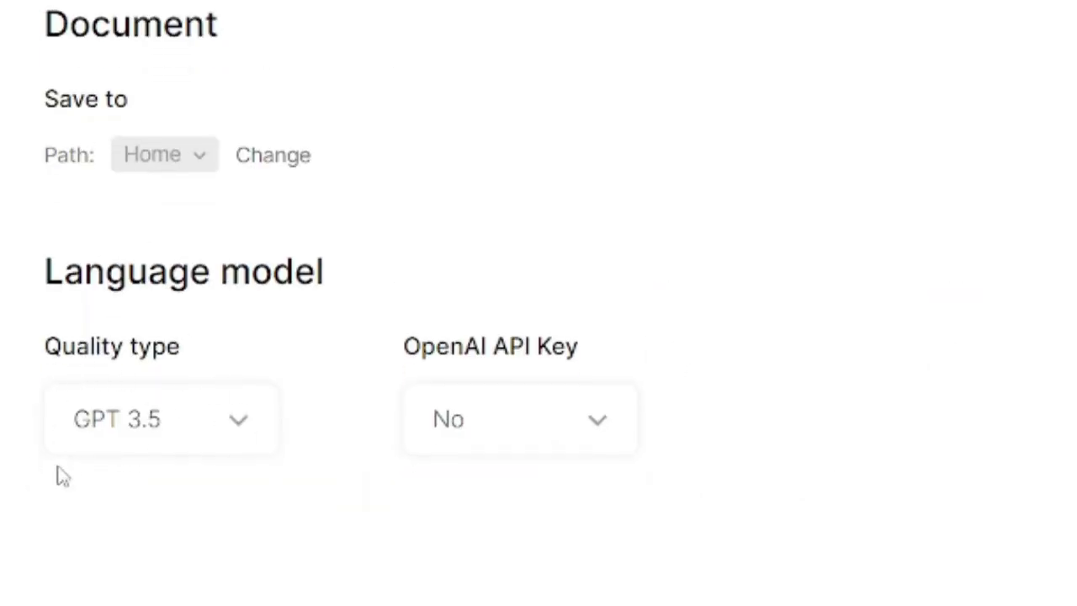
pyautogui.click(237, 420)
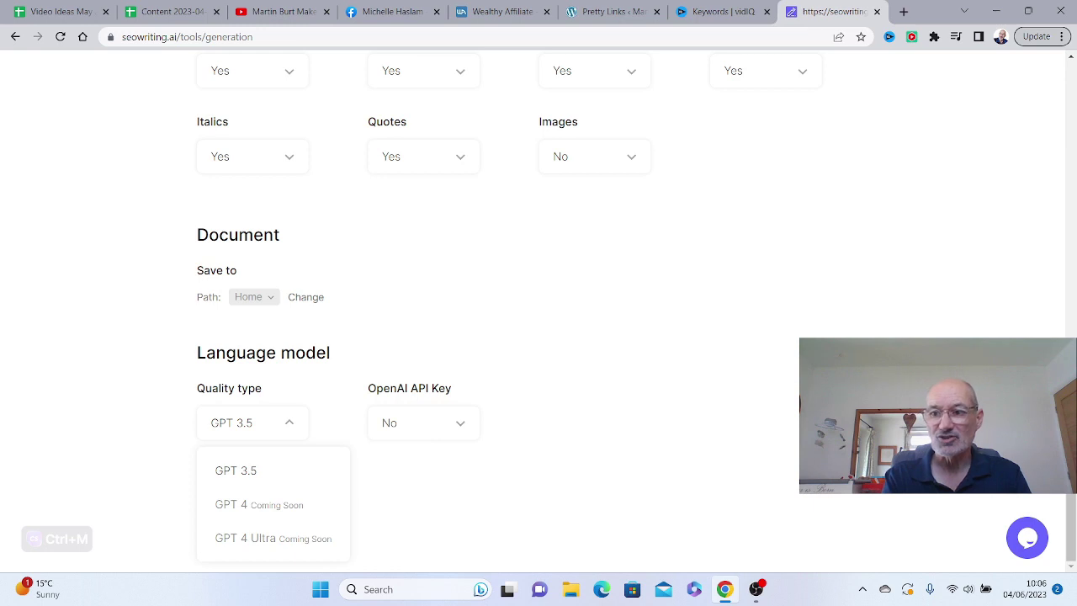
pyautogui.scroll(4, 538, 312)
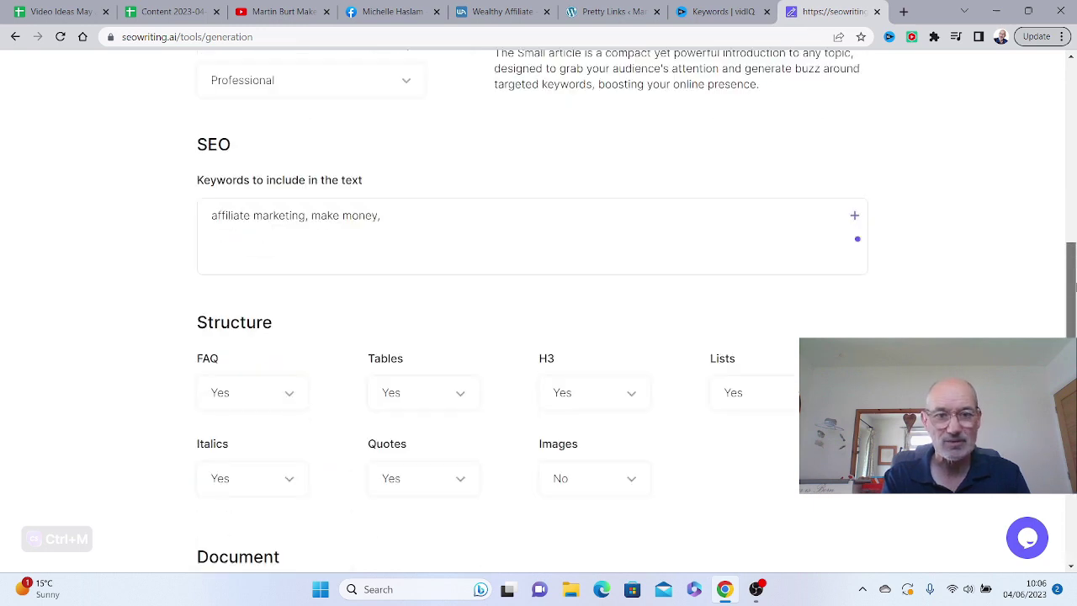
pyautogui.scroll(2, 539, 311)
pyautogui.moveTo(1073, 206); pyautogui.dragTo(1073, 88)
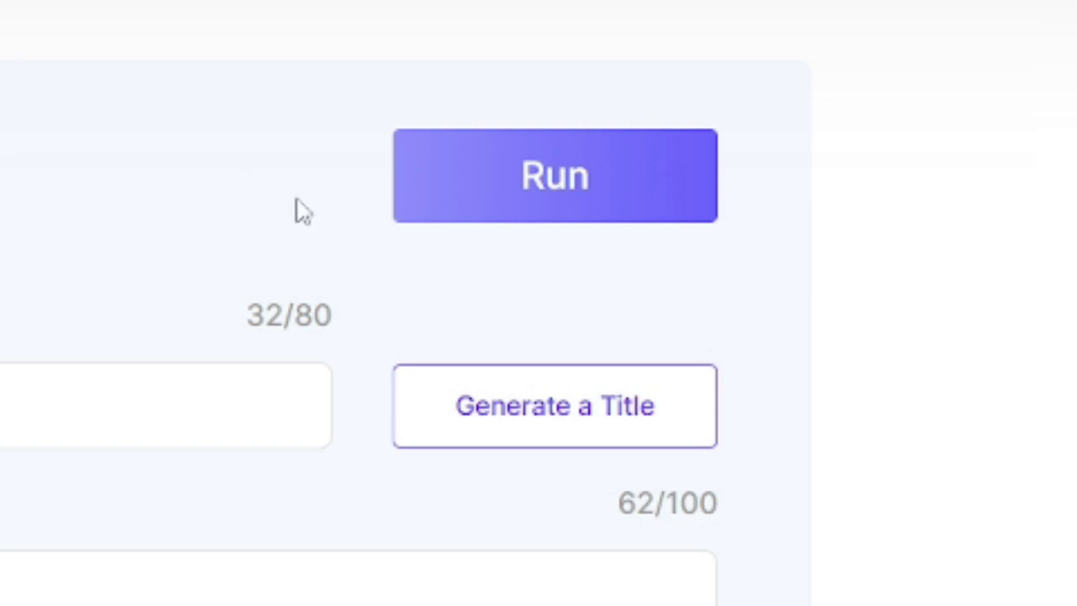
# Run the article generation and go to the account's integration settings
pyautogui.click(527, 195)
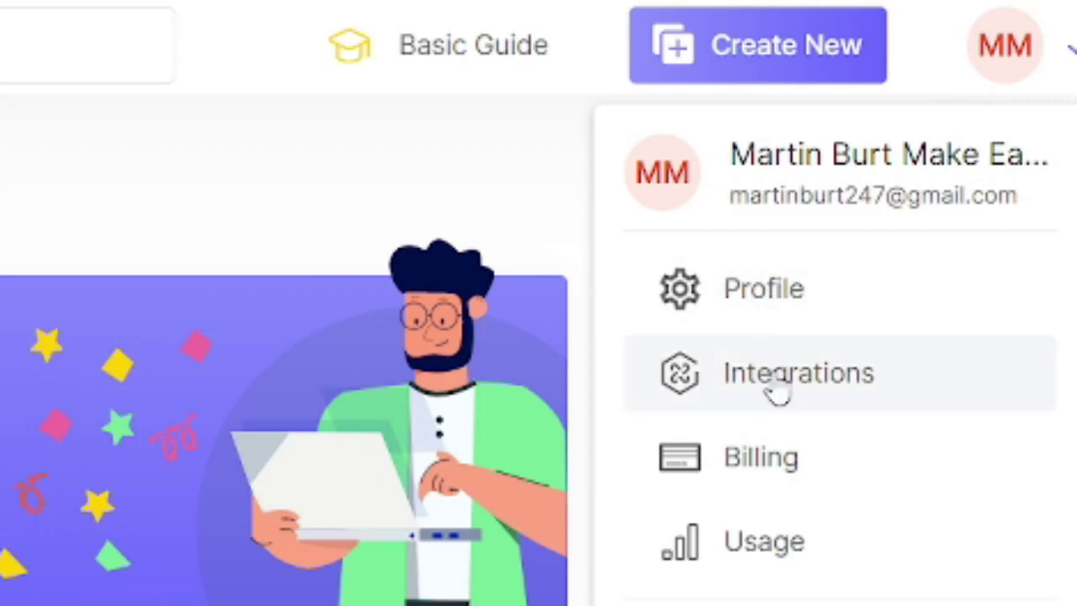
pyautogui.click(776, 385)
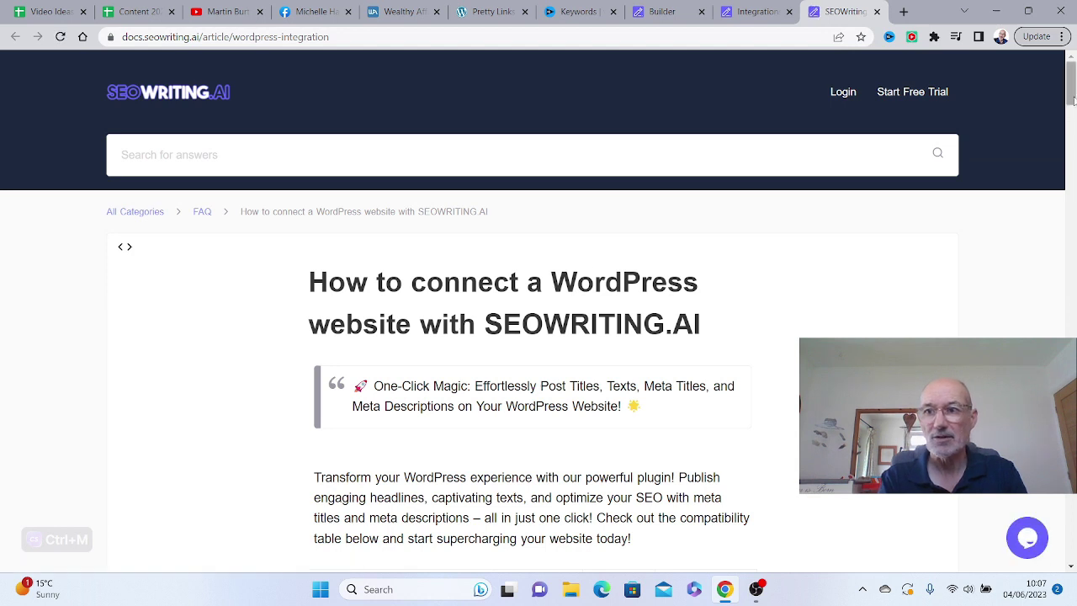
# Scroll through the WordPress connection guide, then bring up the WordPress dashboard
pyautogui.moveTo(1073, 97); pyautogui.dragTo(1069, 379)
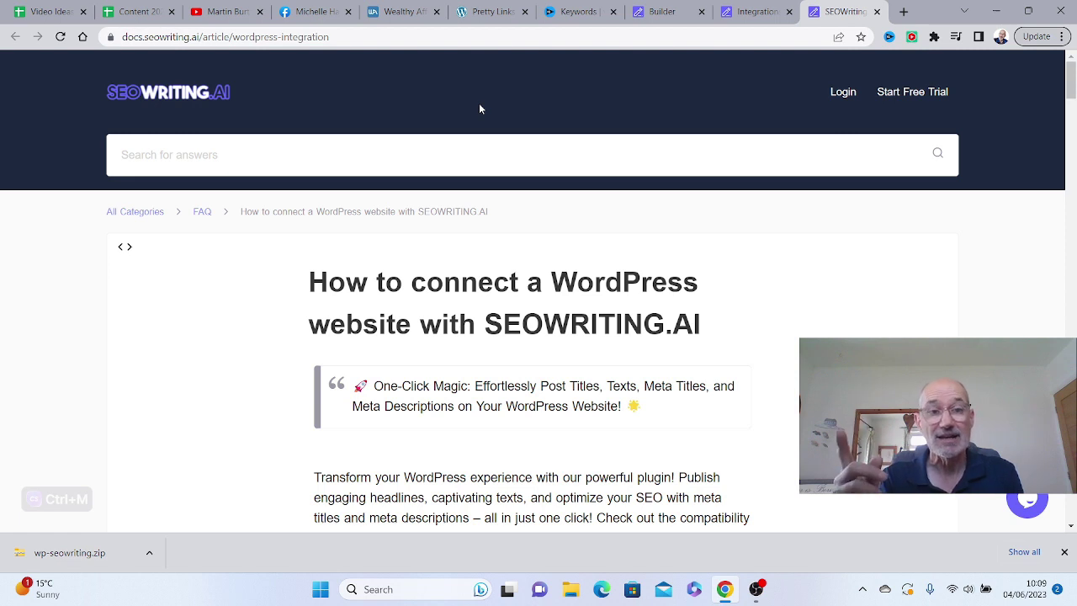
pyautogui.click(493, 12)
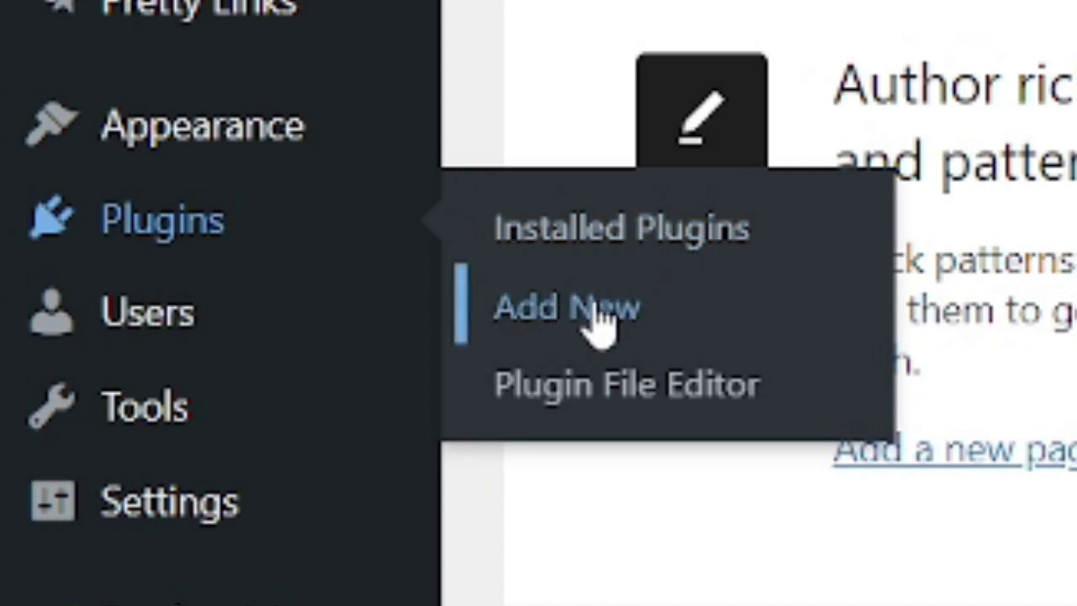
# Upload wp-seowriting.zip from Downloads, install it, and activate the SEOWriting plugin
pyautogui.click(599, 318)
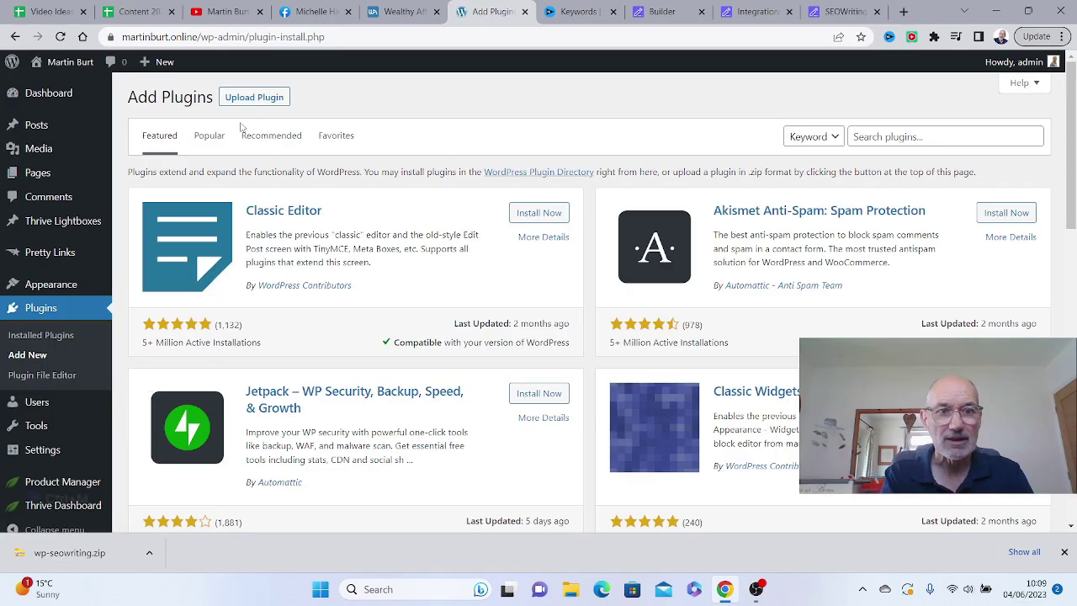
pyautogui.click(265, 98)
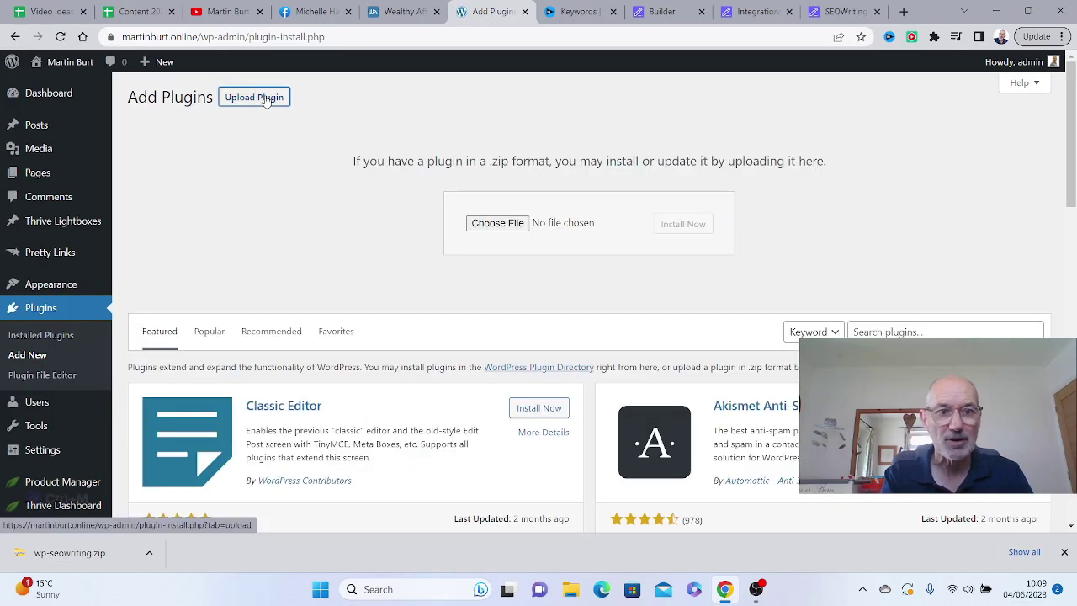
pyautogui.click(496, 224)
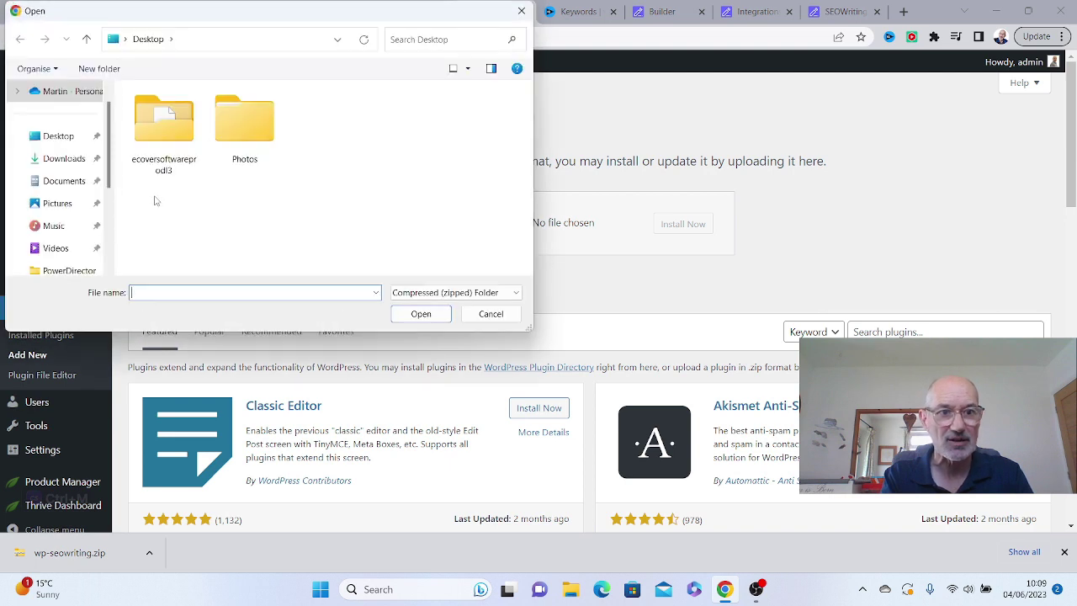
pyautogui.click(59, 158)
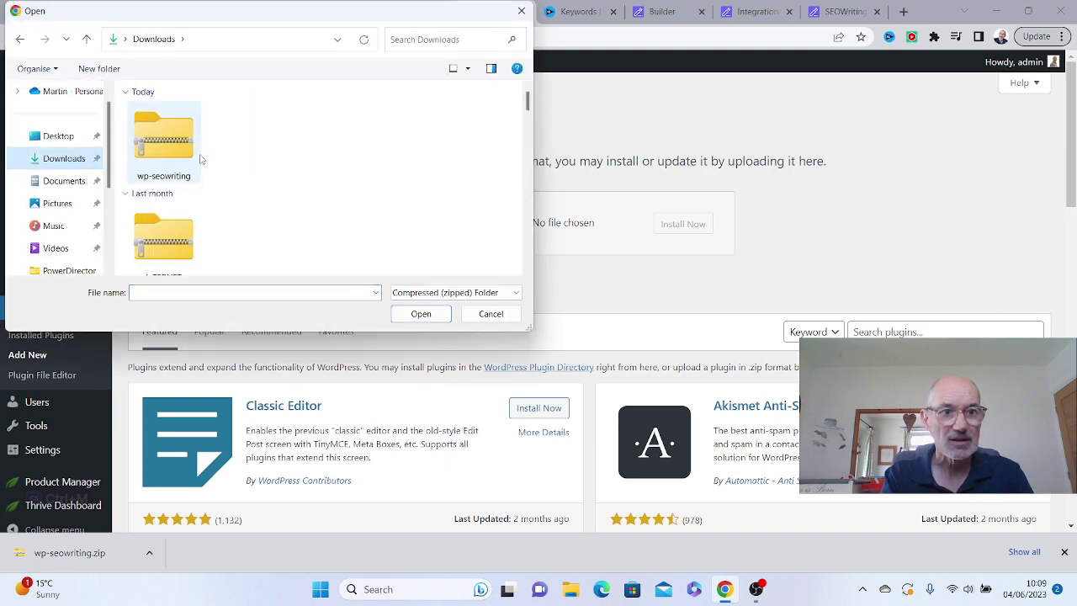
pyautogui.click(162, 145)
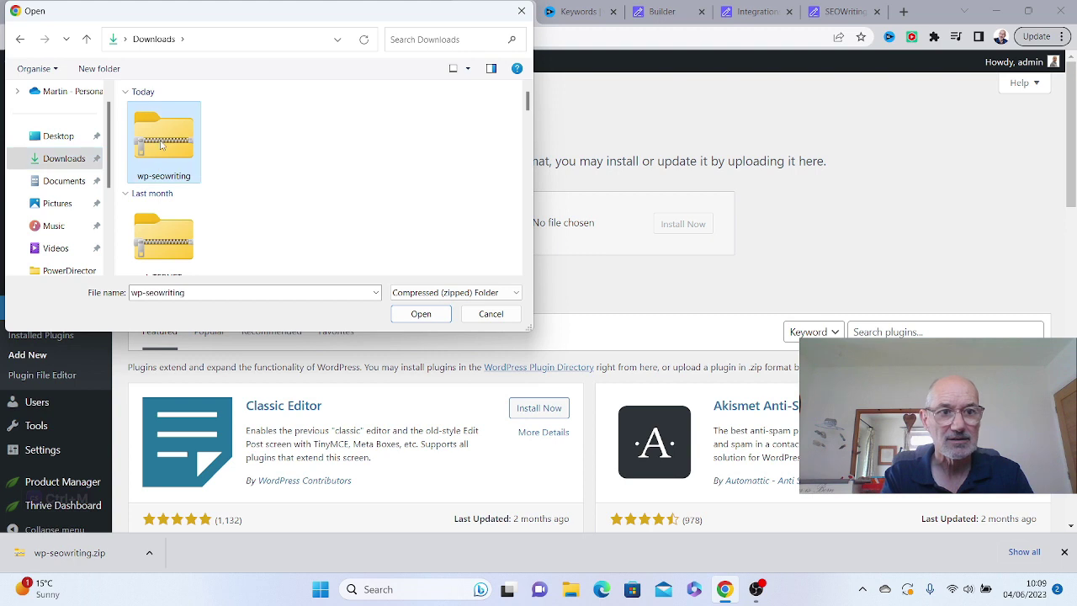
pyautogui.click(416, 314)
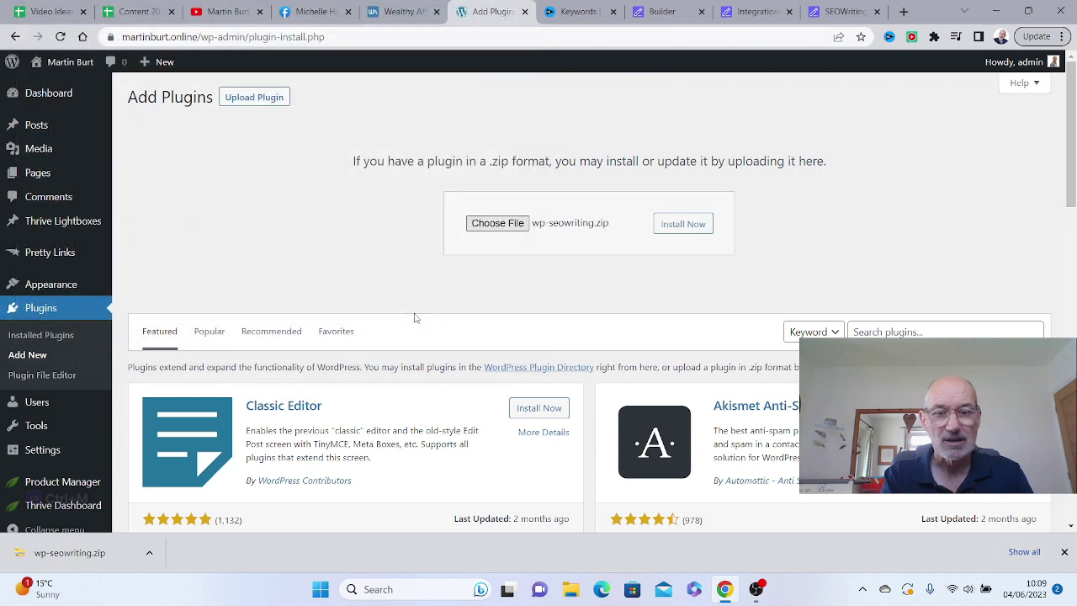
pyautogui.click(682, 225)
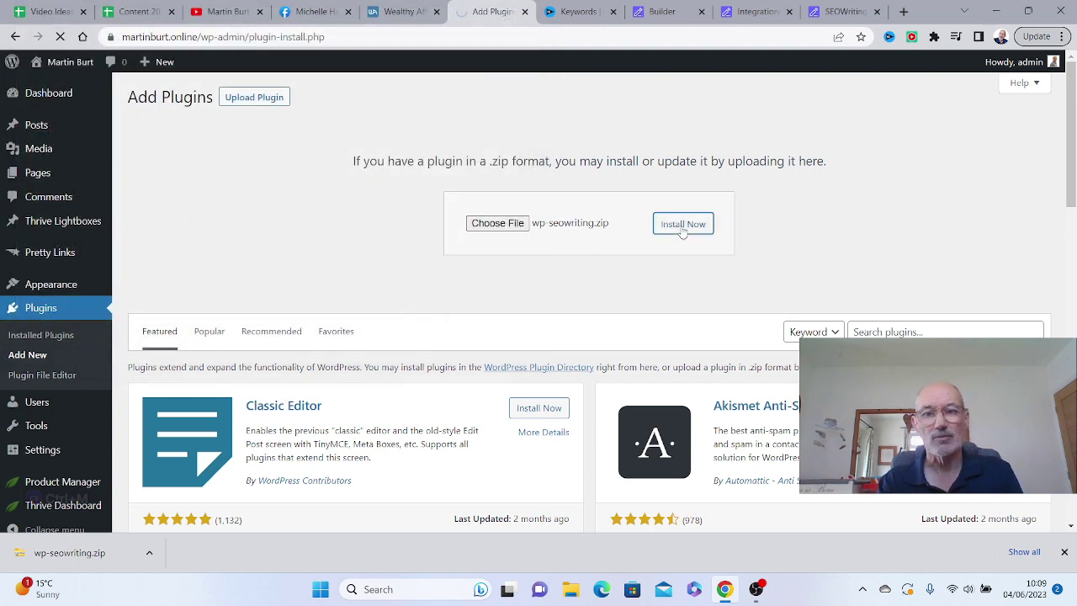
pyautogui.click(167, 198)
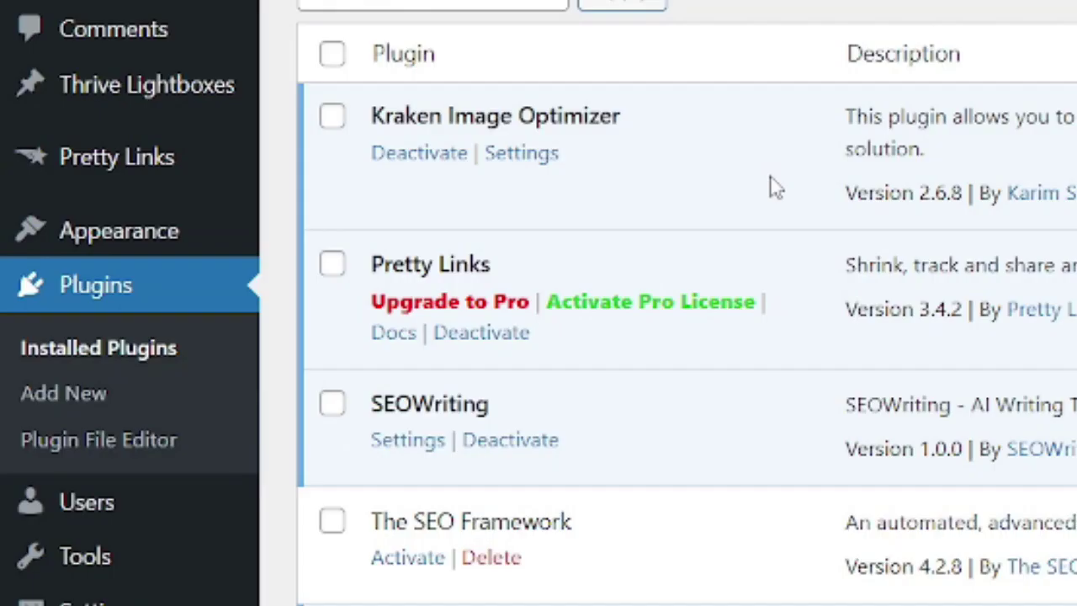
pyautogui.scroll(1, 774, 187)
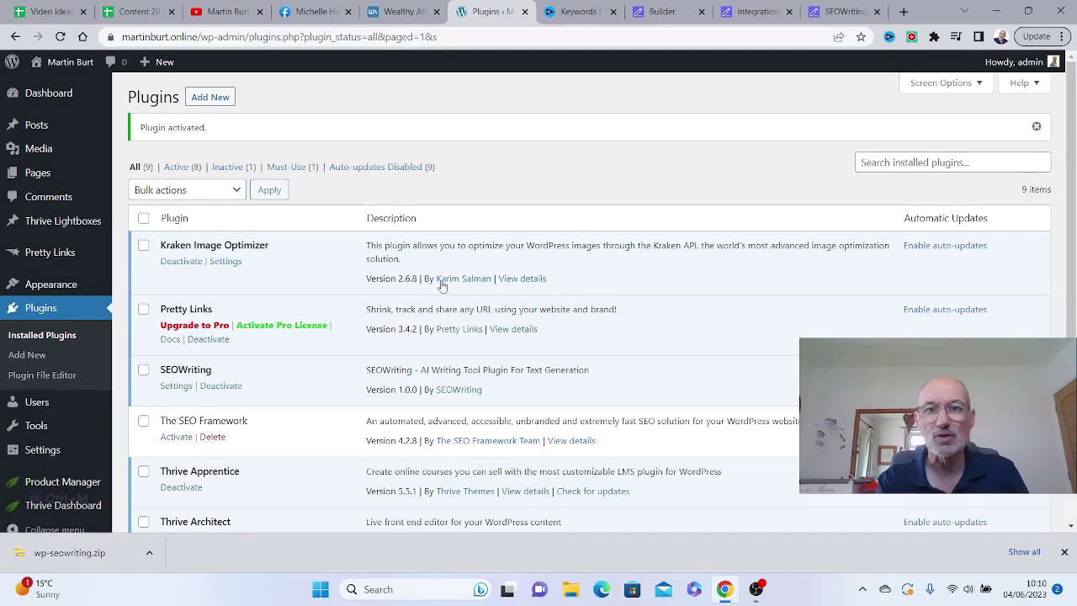
# Open the 'How to use hashtags on Instagram' article from the Builder list
pyautogui.click(672, 12)
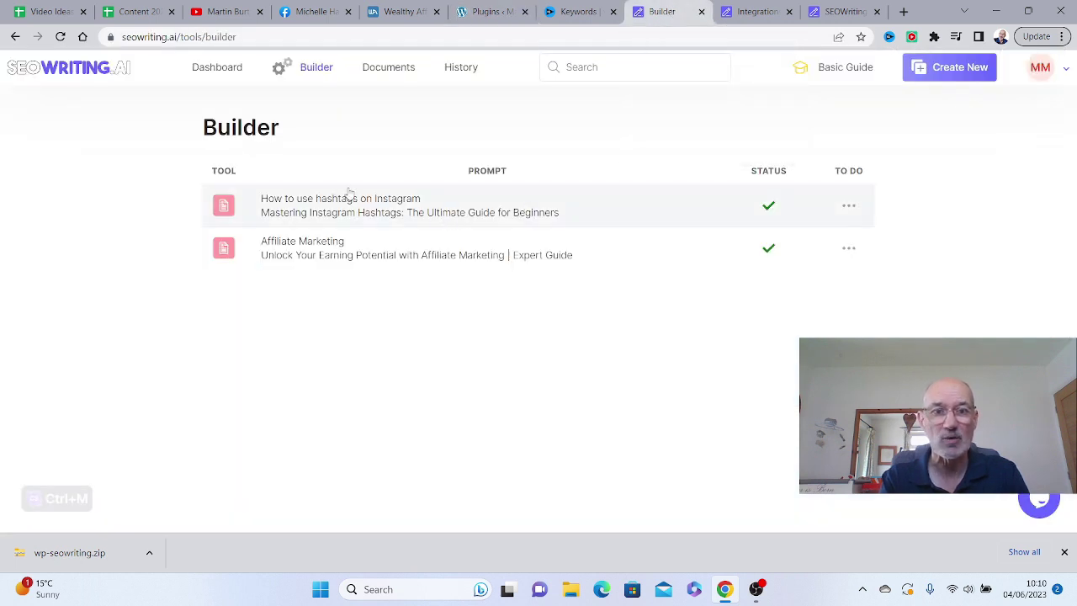
pyautogui.click(379, 205)
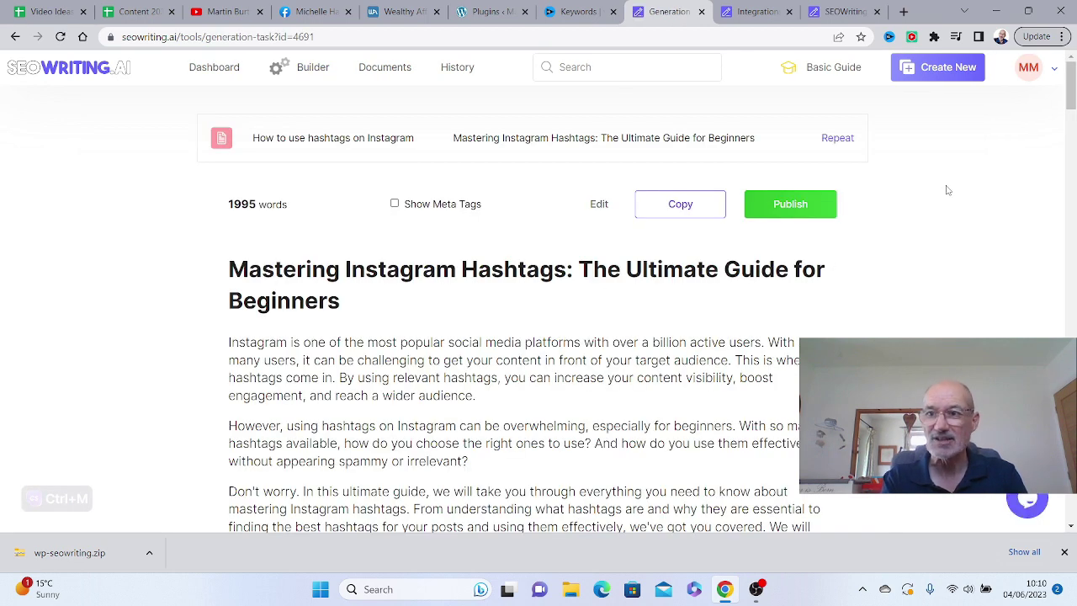
pyautogui.moveTo(1073, 80)
pyautogui.mouseDown()
pyautogui.moveTo(1065, 446)
pyautogui.moveTo(1067, 84)
pyautogui.mouseUp()
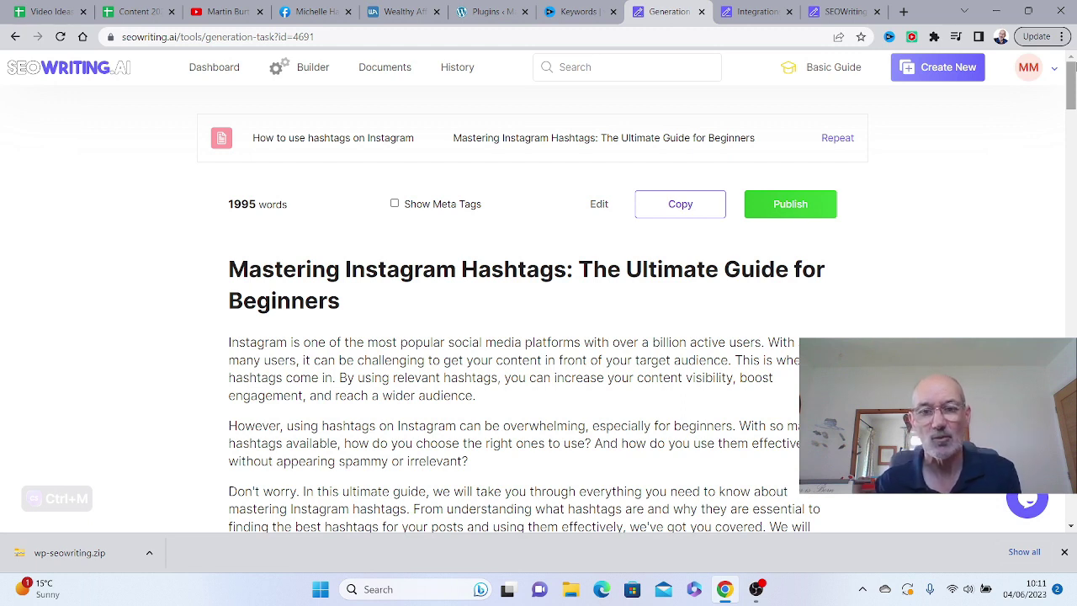
# Load editpad.org/tool/plagiarism-checker in a new browser tab
pyautogui.hotkey('ctrl', 't')
pyautogui.write('editpad.org/tool/plagiarism-checker')
pyautogui.press('Return')
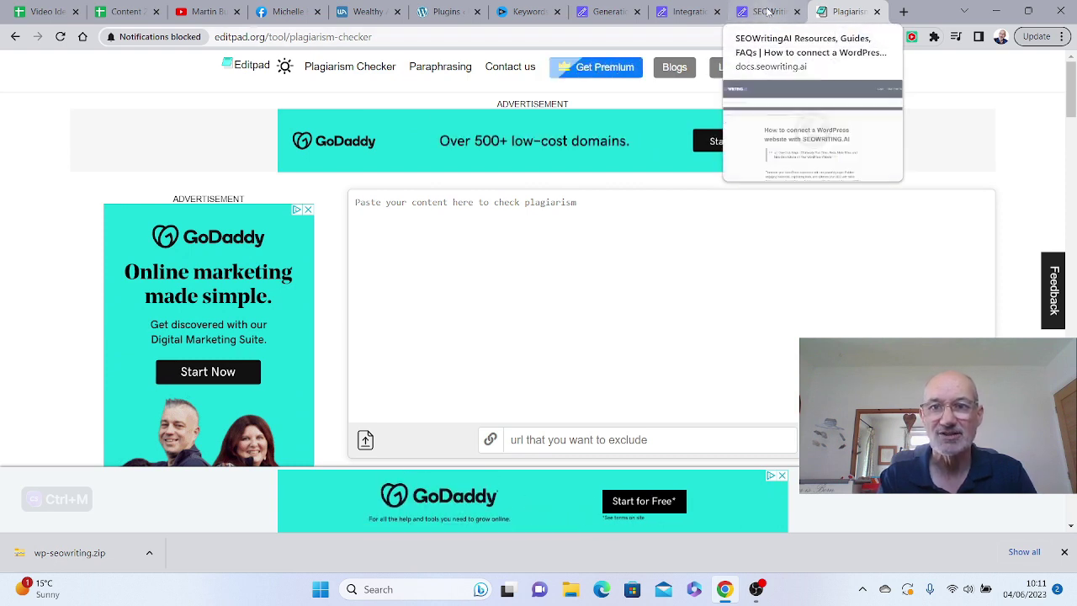
# Check the article's opening paragraphs in Editpad: 7% plagiarism, 93% unique
pyautogui.click(606, 11)
pyautogui.moveTo(229, 268); pyautogui.dragTo(434, 418)
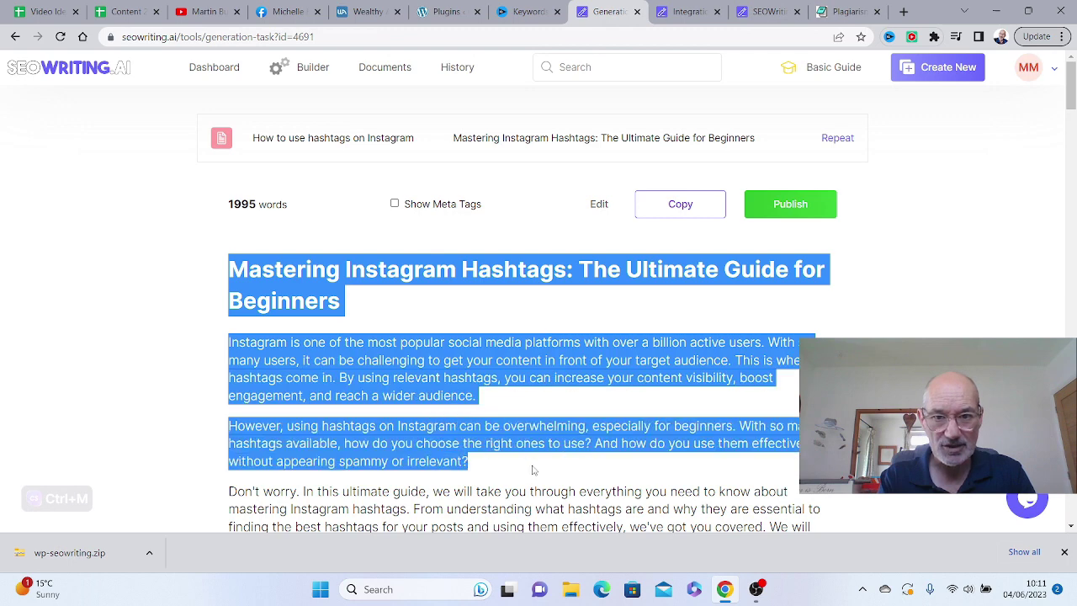
pyautogui.moveTo(532, 470); pyautogui.dragTo(697, 519)
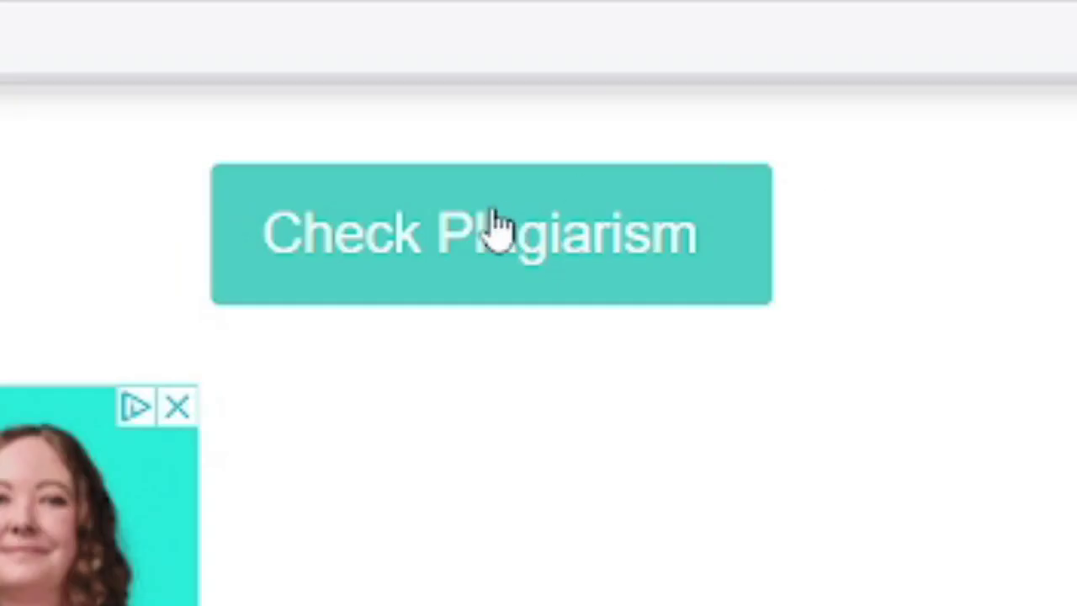
pyautogui.click(531, 244)
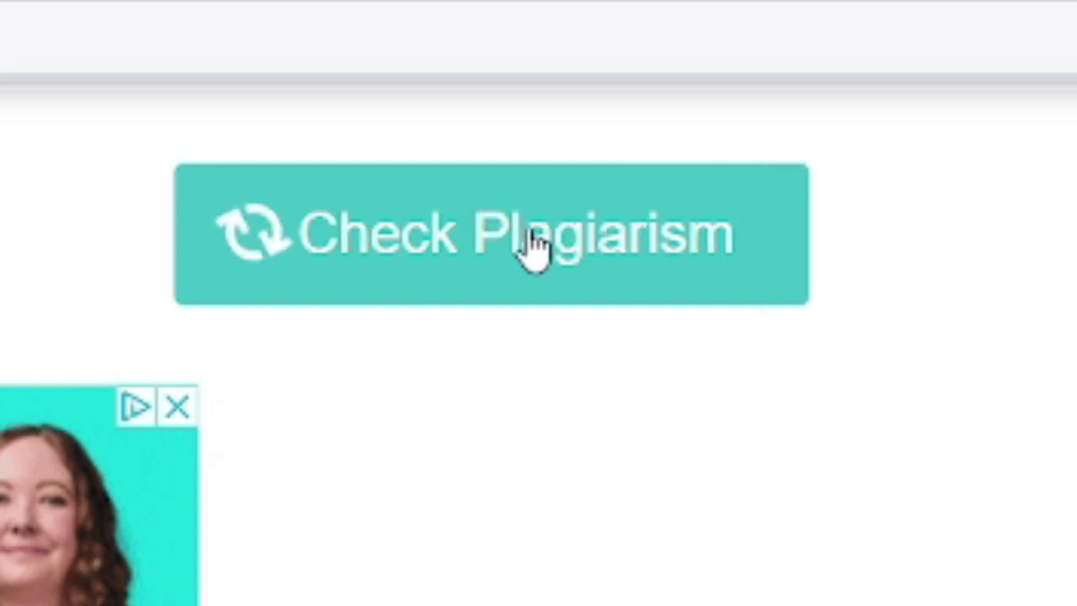
pyautogui.scroll(-3, 734, 492)
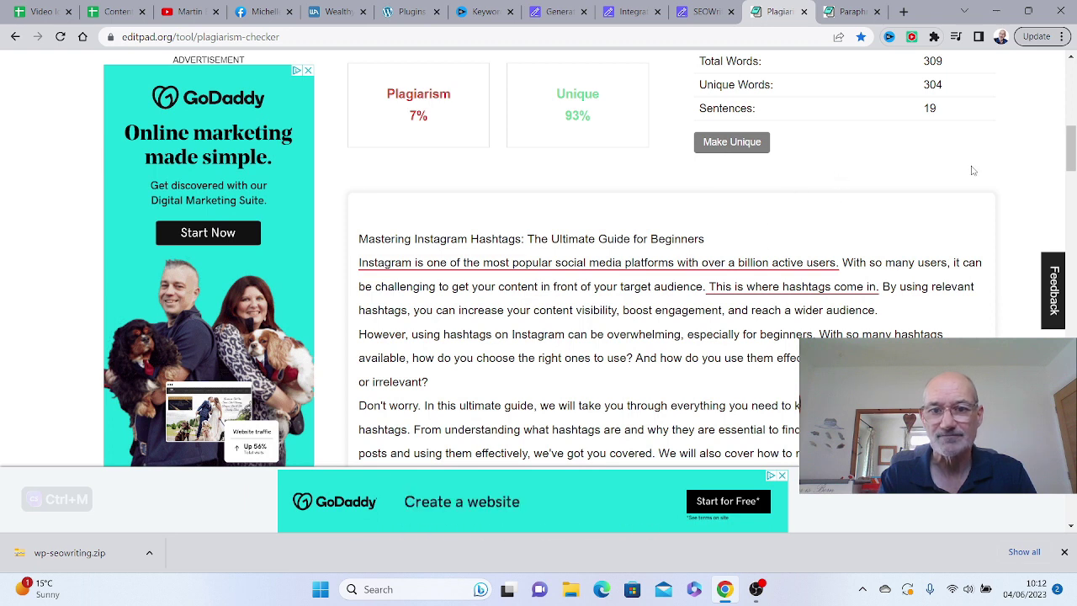
pyautogui.hotkey('ctrl', 'shift', 'Tab')
pyautogui.hotkey('ctrl', 'shift', 'Tab')
pyautogui.hotkey('ctrl', 'shift', 'Tab')
pyautogui.moveTo(1071, 133); pyautogui.dragTo(1071, 76)
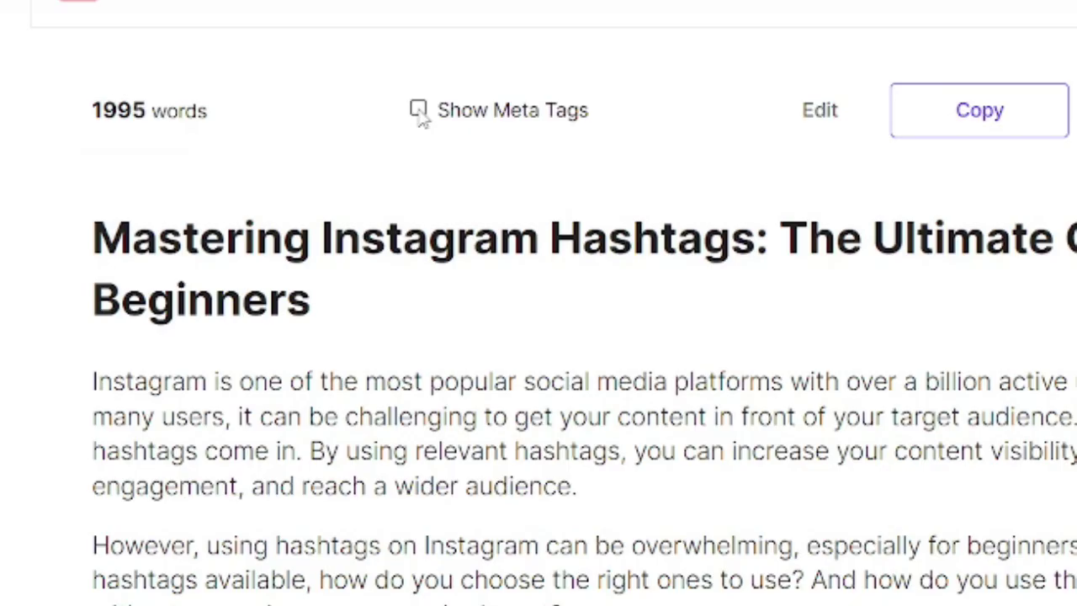
# Show the article's meta tags and open the SEOWriting plugin settings in WordPress
pyautogui.click(419, 111)
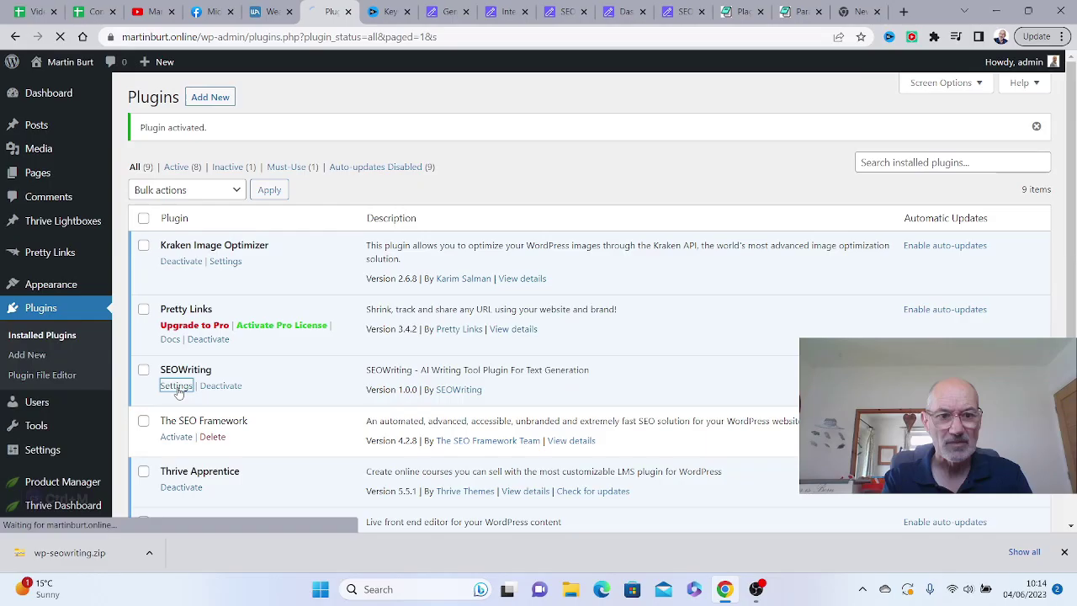
pyautogui.click(179, 387)
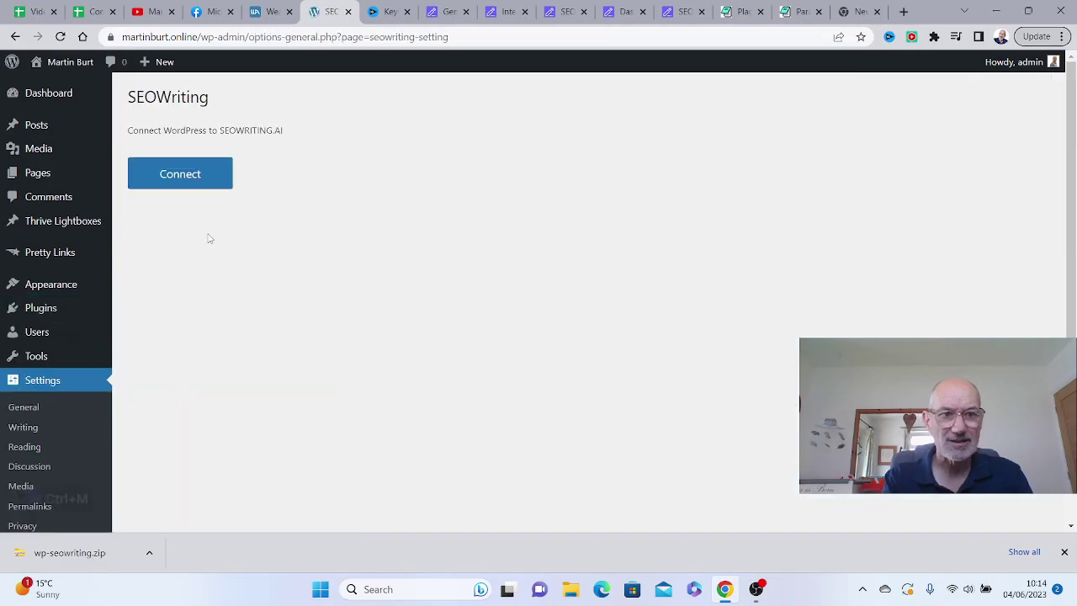
# Connect the WordPress site to SEOWriting.ai and return to the Builder article list
pyautogui.click(188, 175)
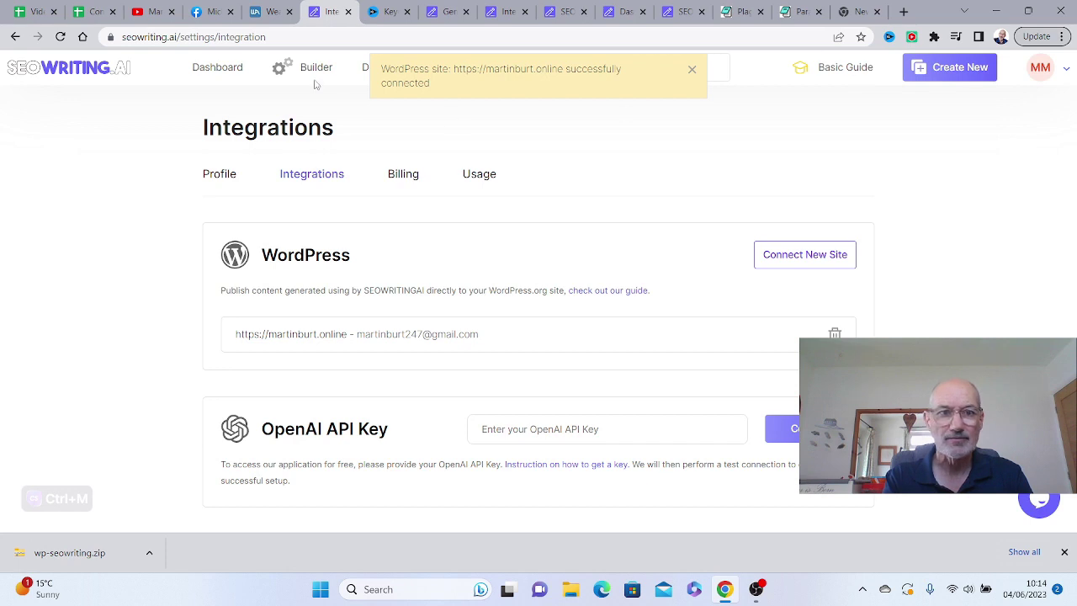
pyautogui.click(314, 71)
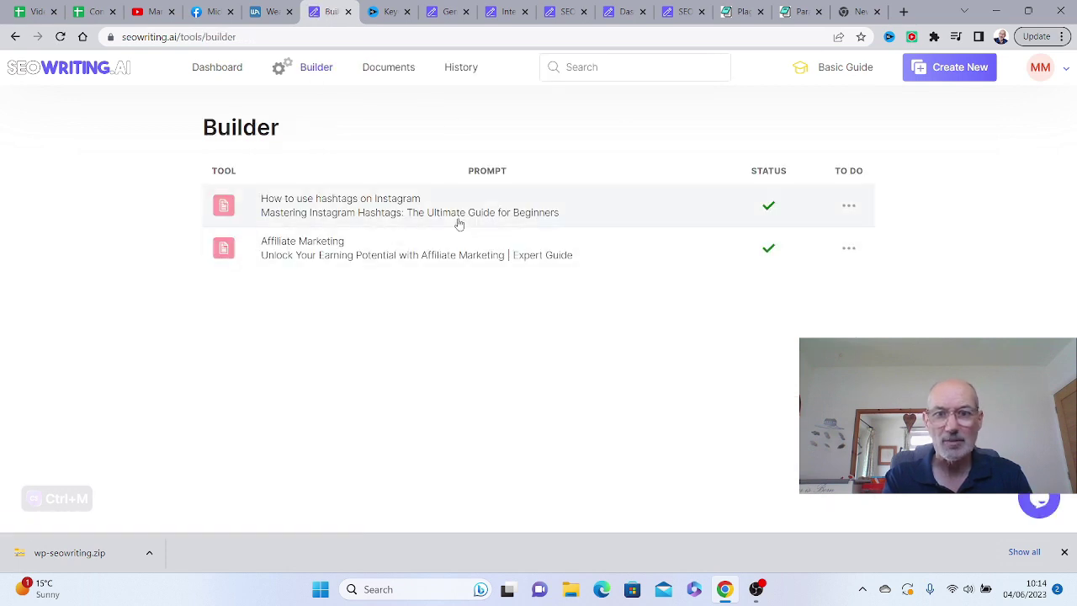
# Publish the Instagram hashtags article to martinburt.online with Post Status set to Publish
pyautogui.click(427, 212)
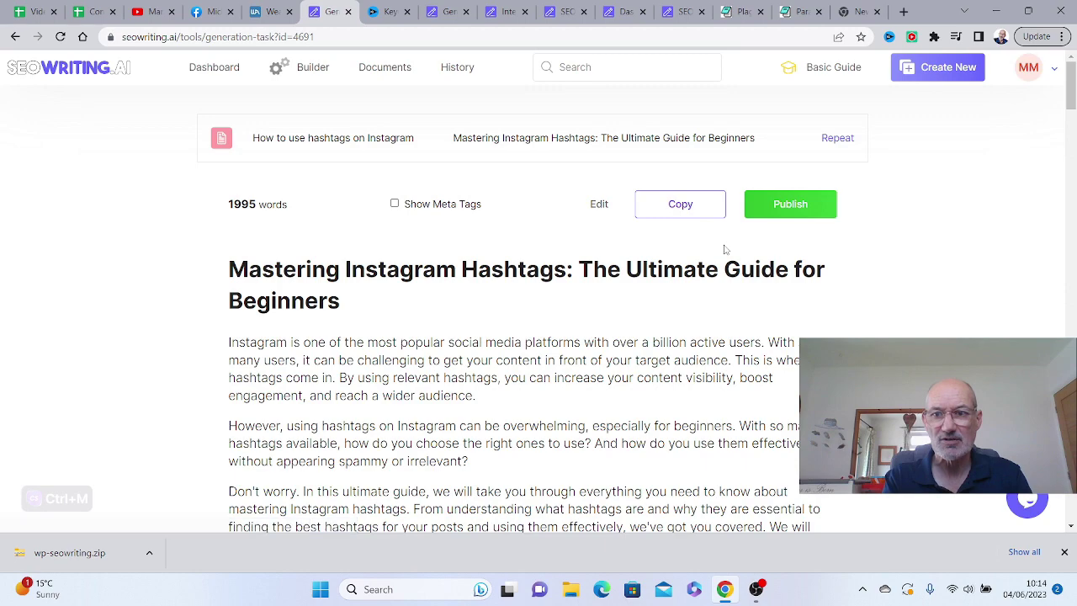
pyautogui.click(794, 205)
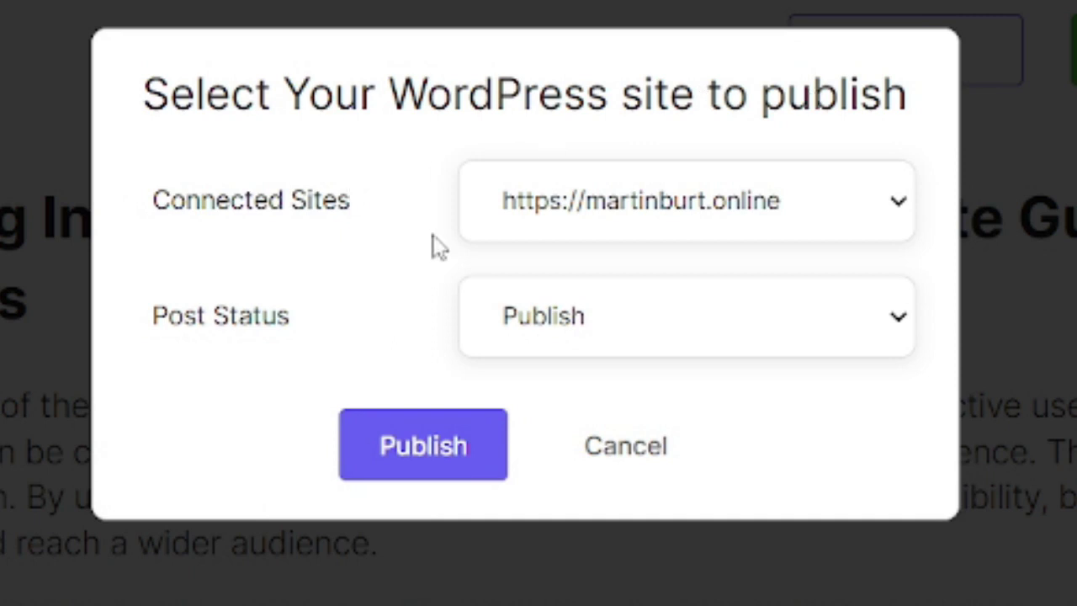
pyautogui.click(898, 328)
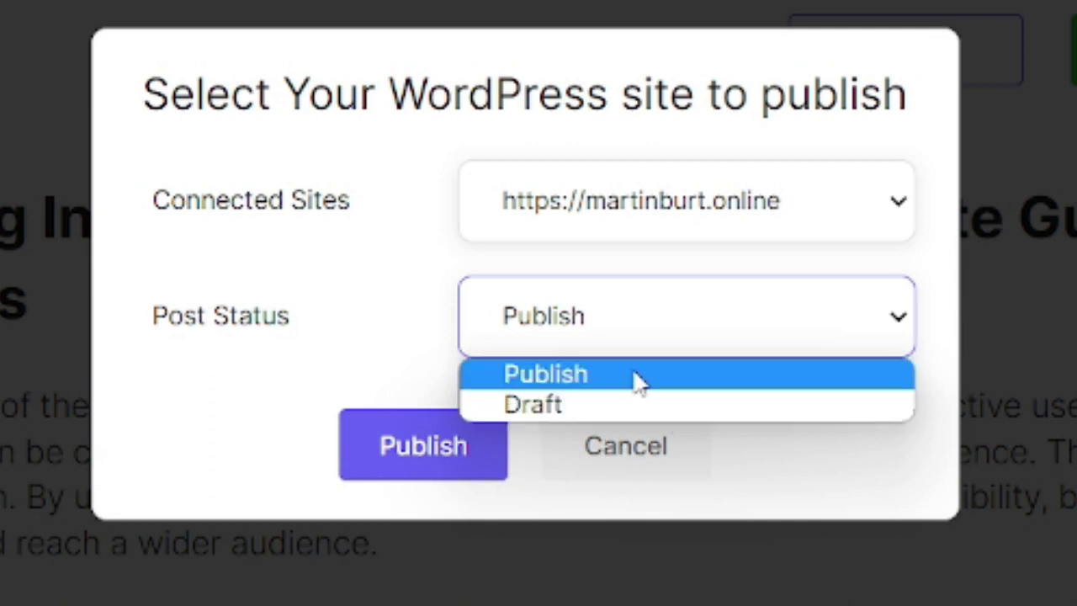
pyautogui.click(500, 444)
pyautogui.click(527, 326)
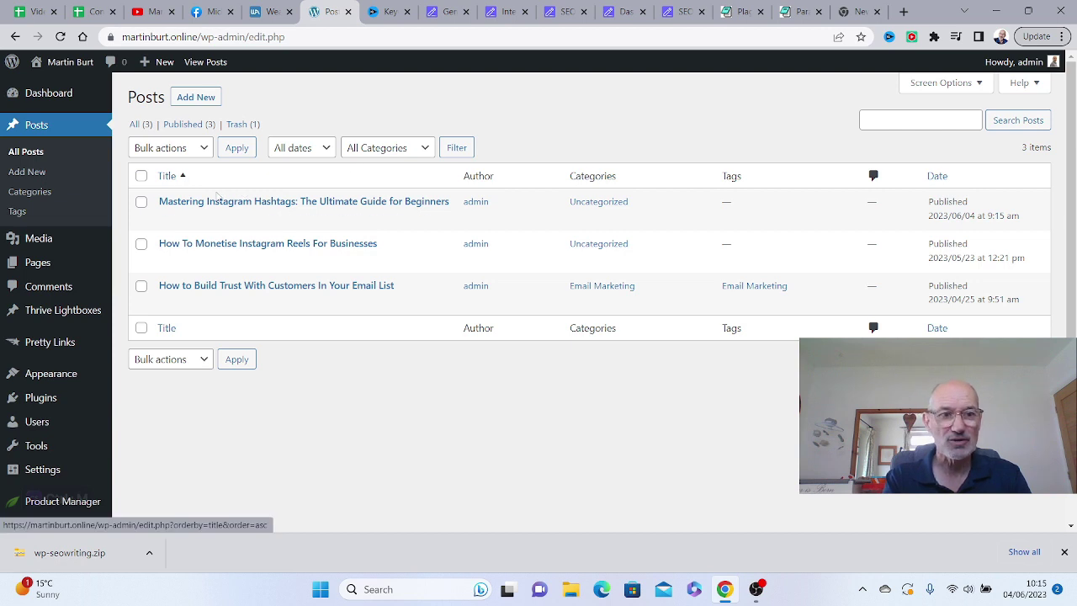
pyautogui.moveTo(266, 220)
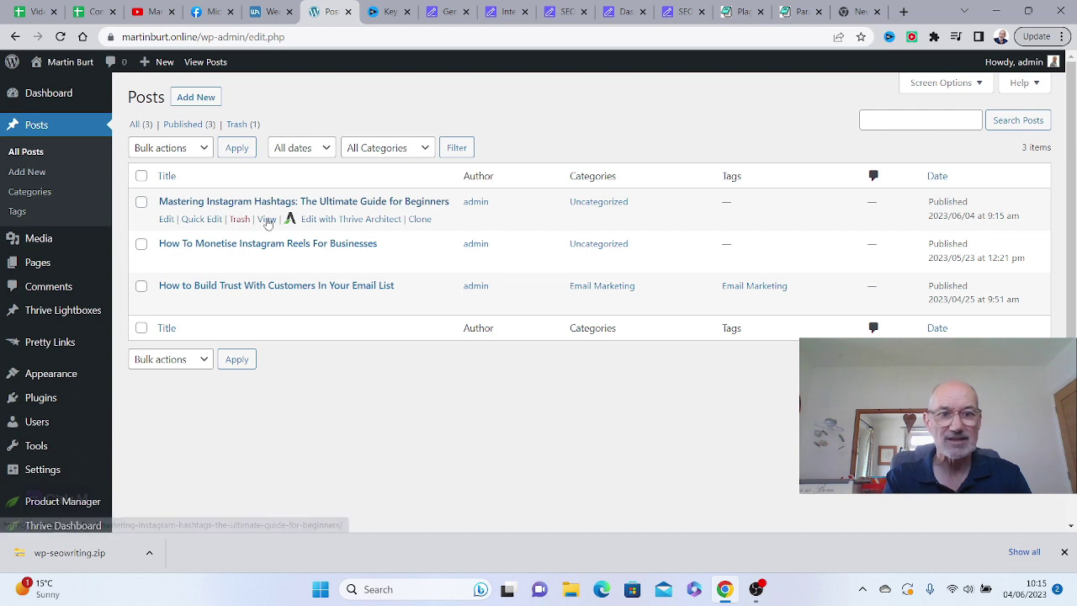
# View the live 'Mastering Instagram Hashtags' post and scroll through its title and introduction
pyautogui.click(266, 219)
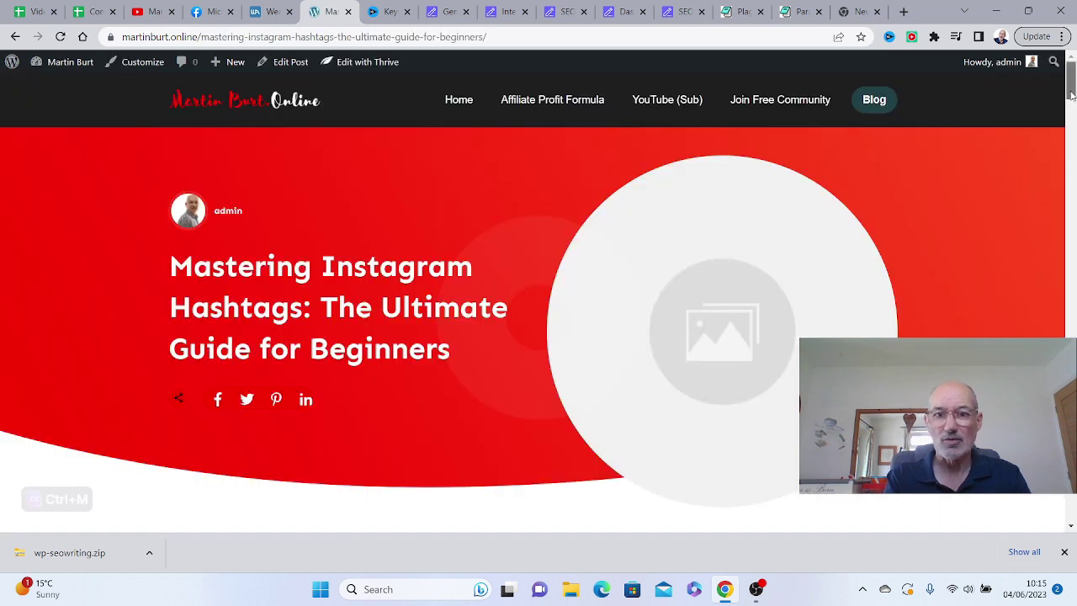
pyautogui.scroll(-1, 659, 214)
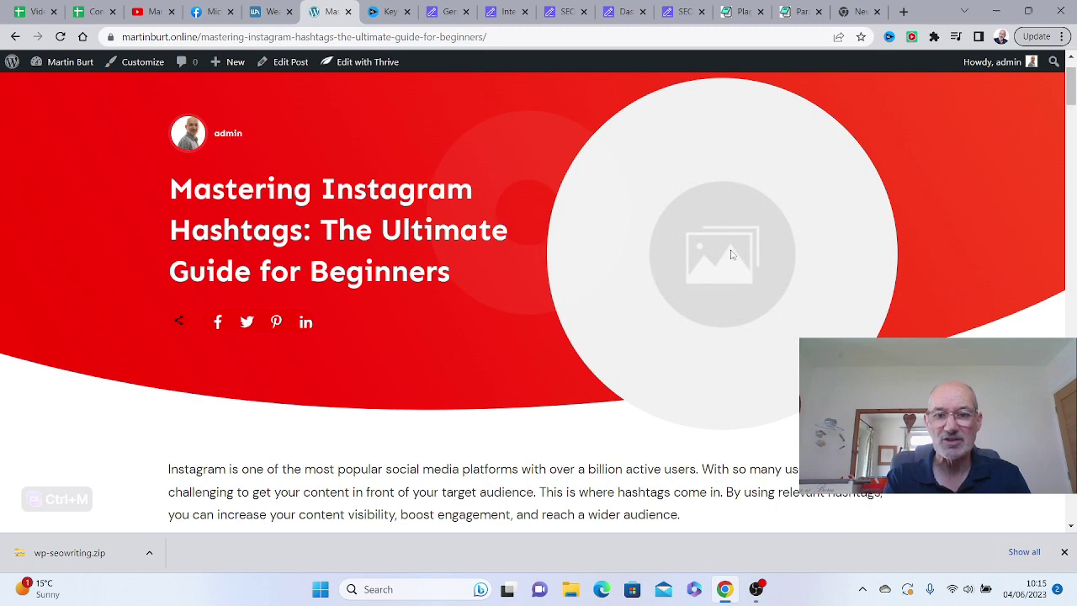
pyautogui.moveTo(1070, 101)
pyautogui.mouseDown()
pyautogui.moveTo(1044, 257)
pyautogui.moveTo(1040, 492)
pyautogui.moveTo(1071, 82)
pyautogui.mouseUp()
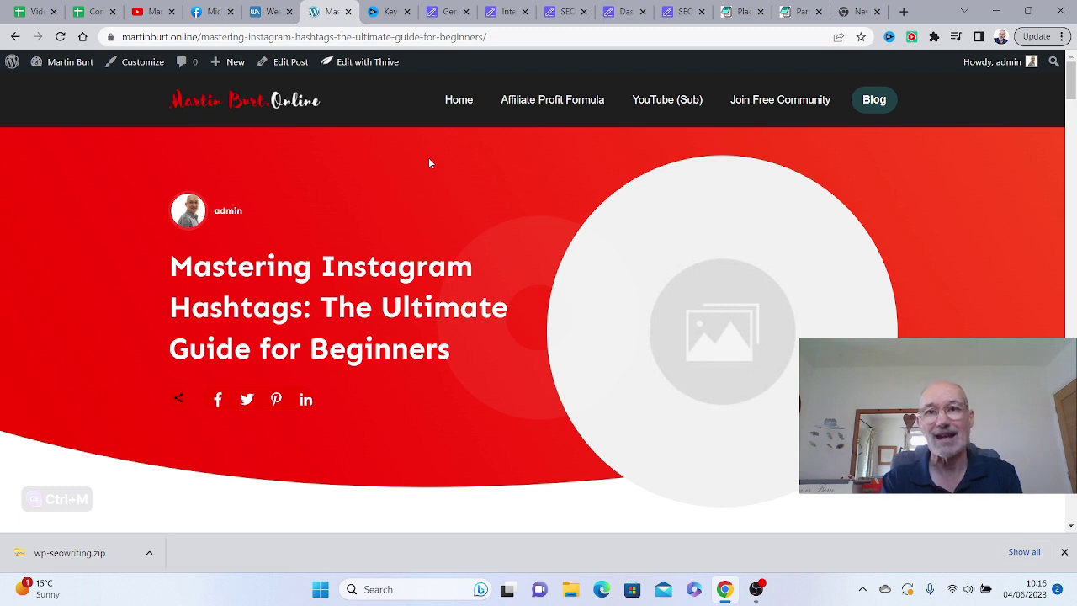
# Check the docs tab, then scroll the Subscription page to compare Free $0 and Pro $19/month
pyautogui.click(566, 12)
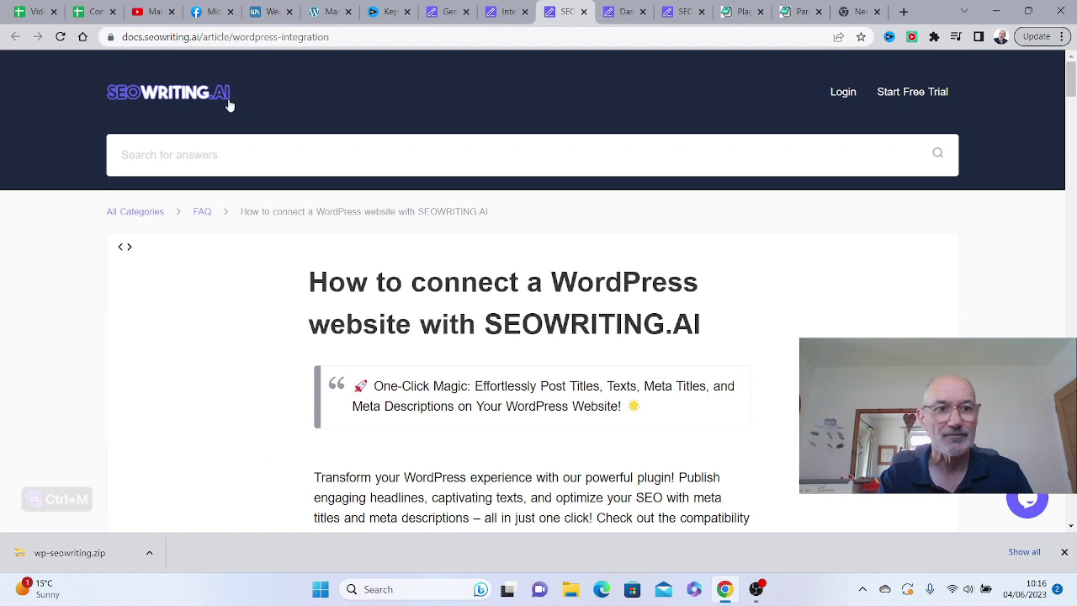
pyautogui.click(448, 12)
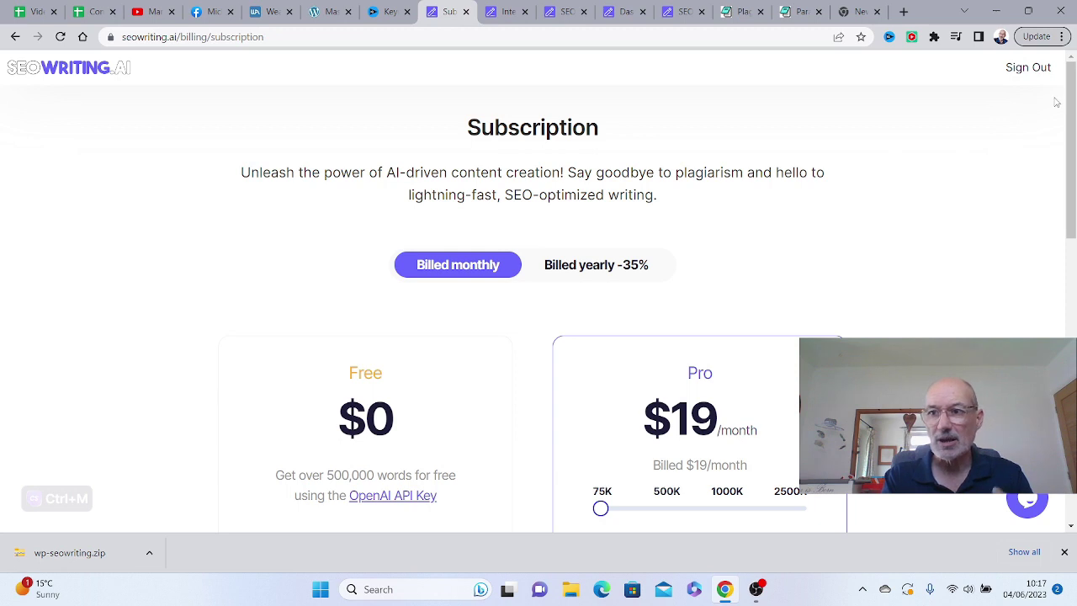
pyautogui.moveTo(1072, 89)
pyautogui.mouseDown()
pyautogui.moveTo(1064, 200)
pyautogui.moveTo(1063, 175)
pyautogui.mouseUp()
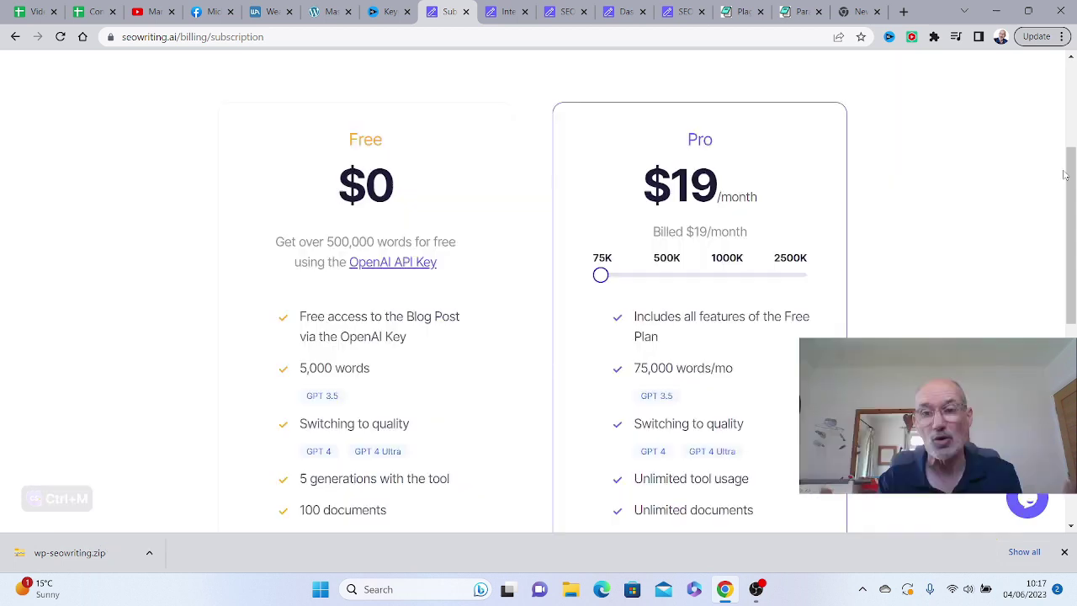
pyautogui.moveTo(1064, 175); pyautogui.dragTo(1071, 74)
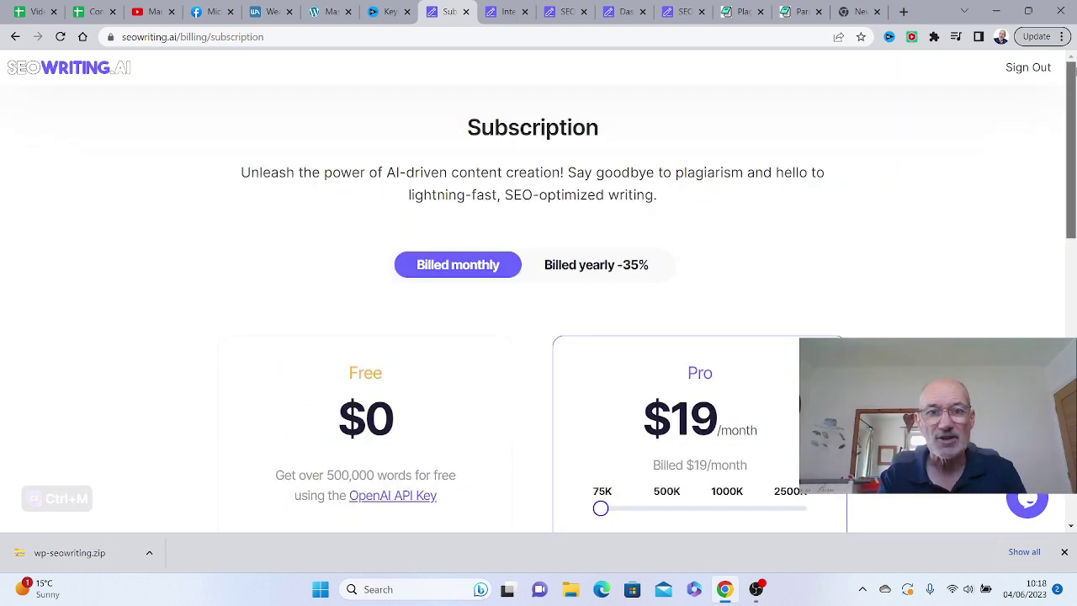